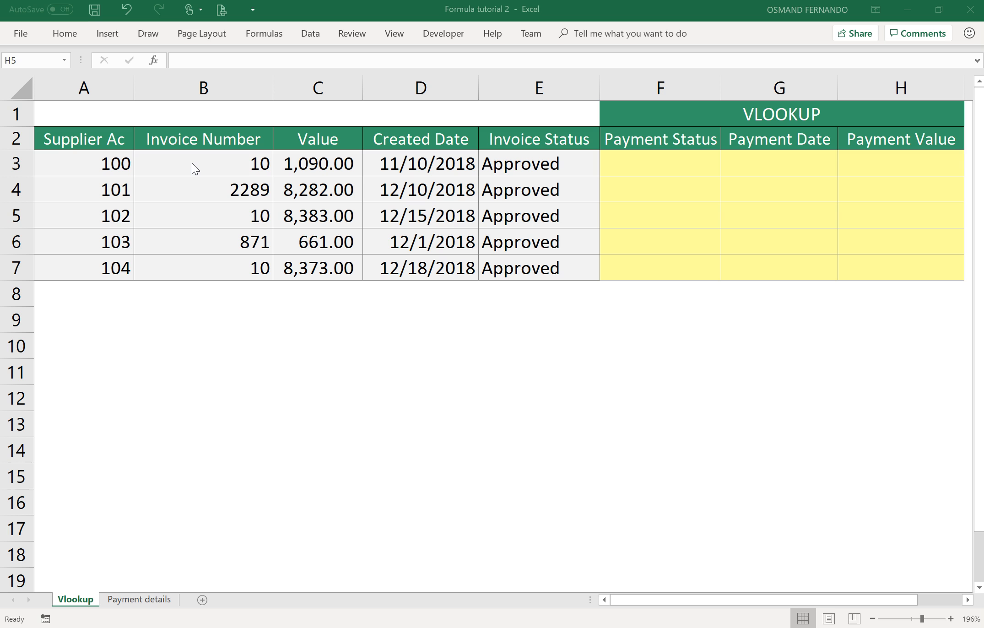
On the Payment details sheet, enter =A3&B3 in Identifier cell C3 and fill the formula down to C7
left_click(123, 598)
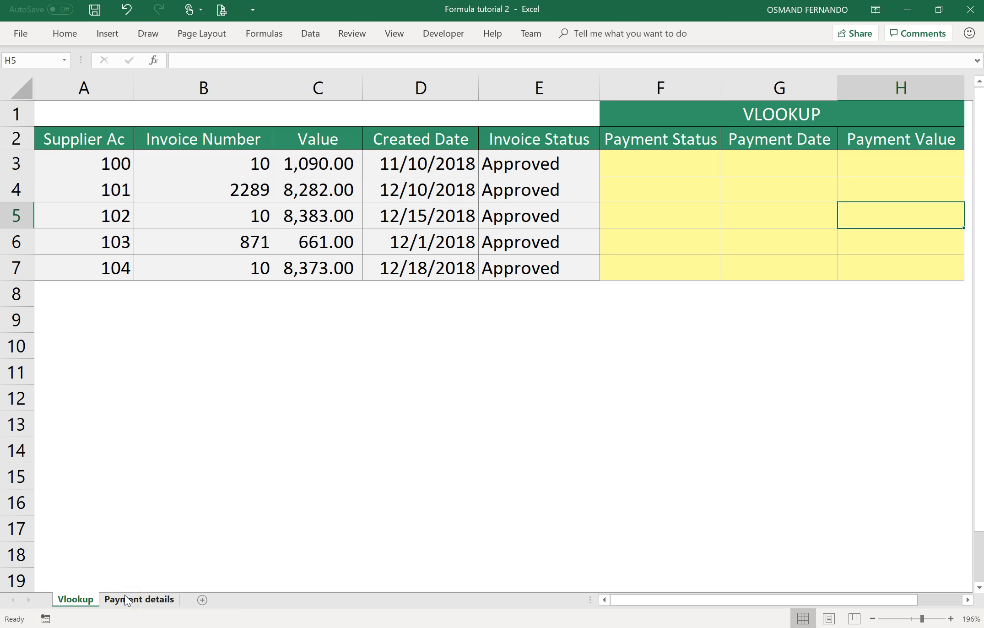
left_click(132, 598)
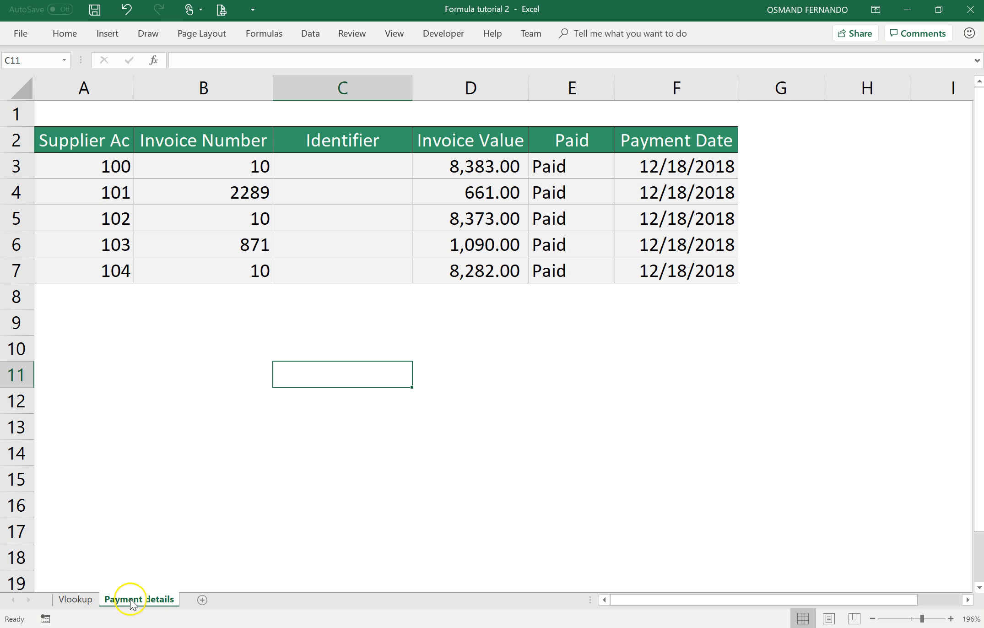
left_click(355, 173)
type("=")
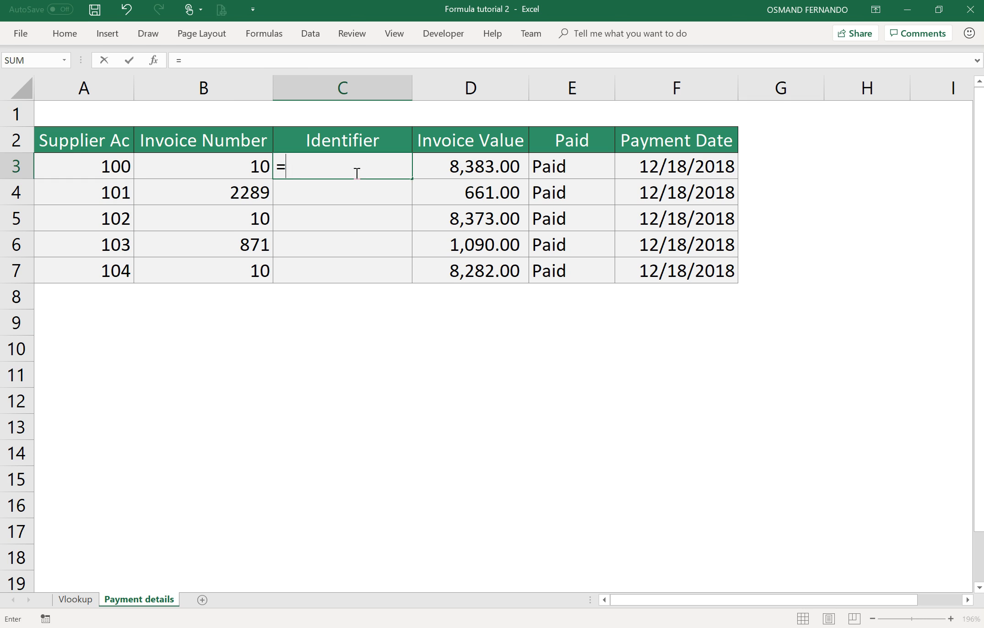
key("Left")
key("Left")
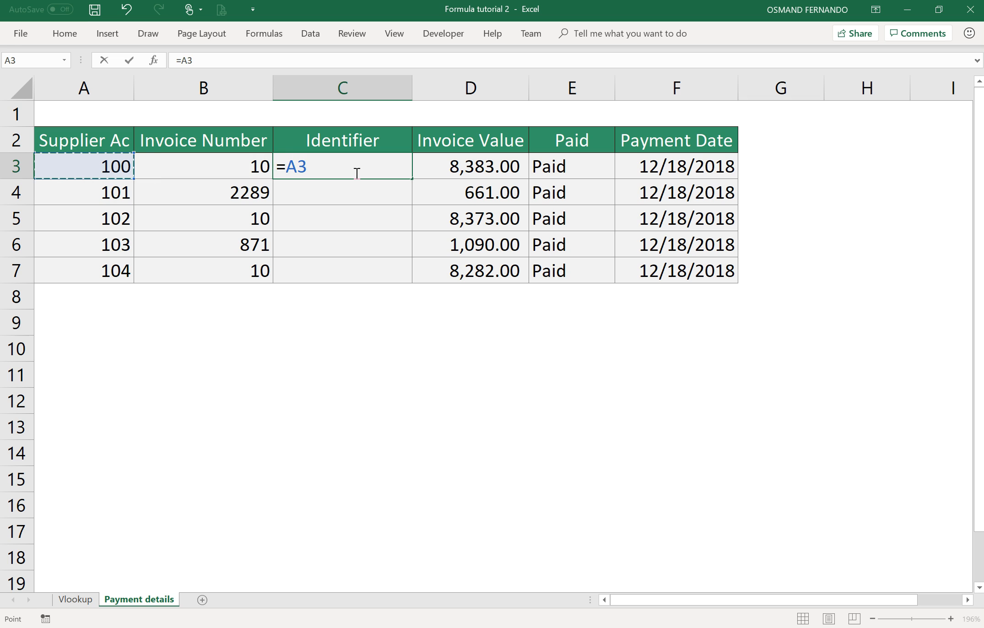
type("&")
key("Left")
key("Return")
left_click(356, 173)
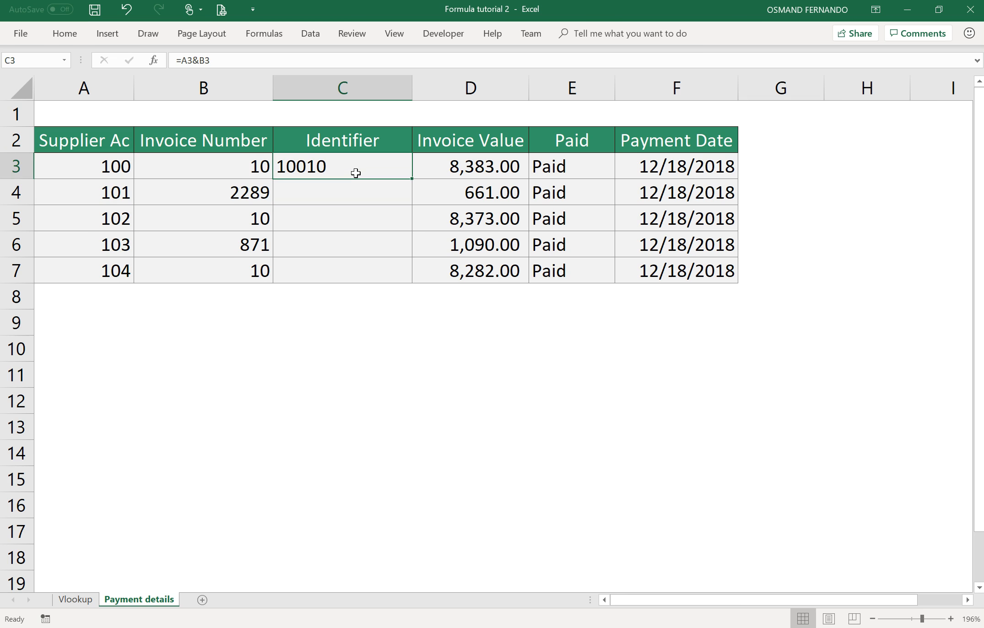
double_click(412, 179)
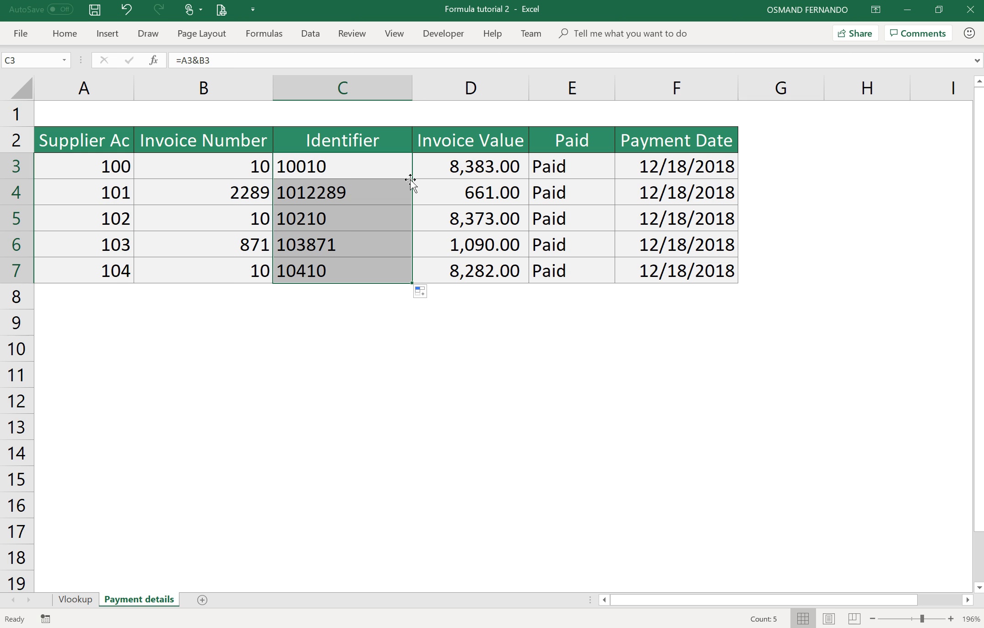
On the Vlookup sheet, begin a VLOOKUP formula in Payment Status cell F3 with A3&B3 as the lookup value
left_click(76, 599)
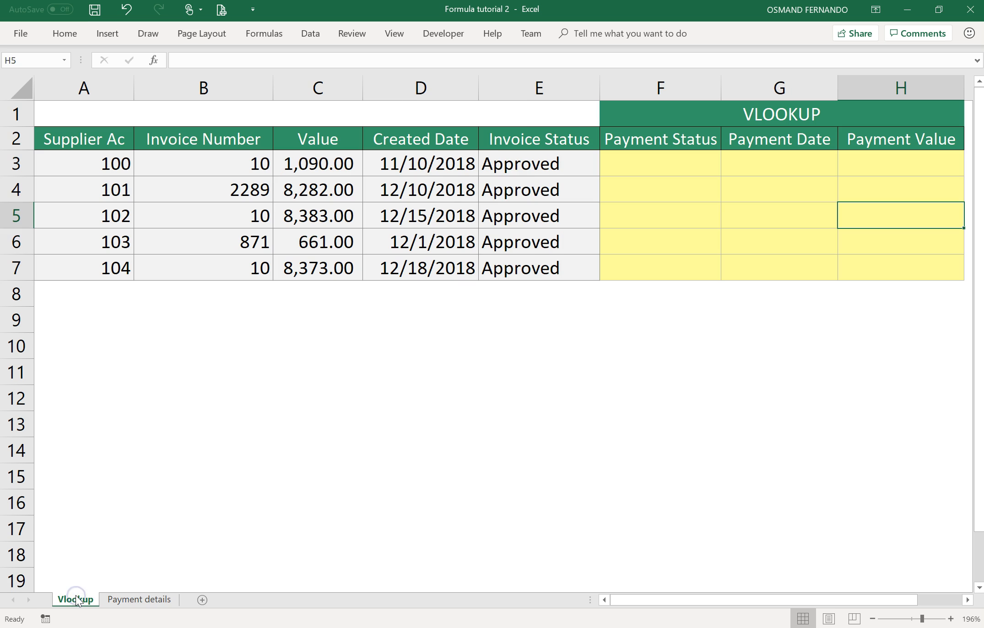
left_click(675, 164)
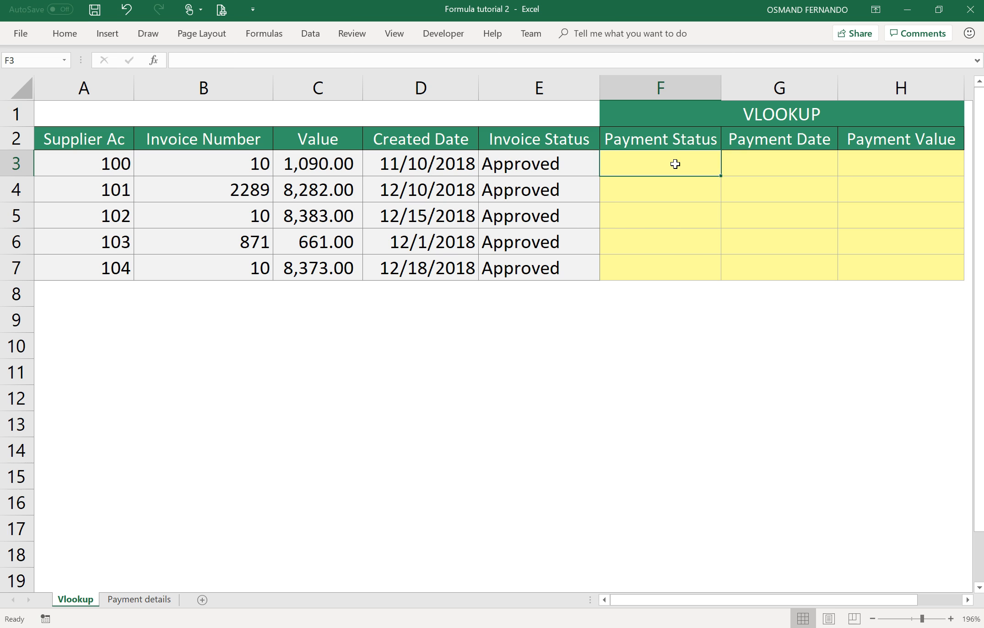
type("=vlookup")
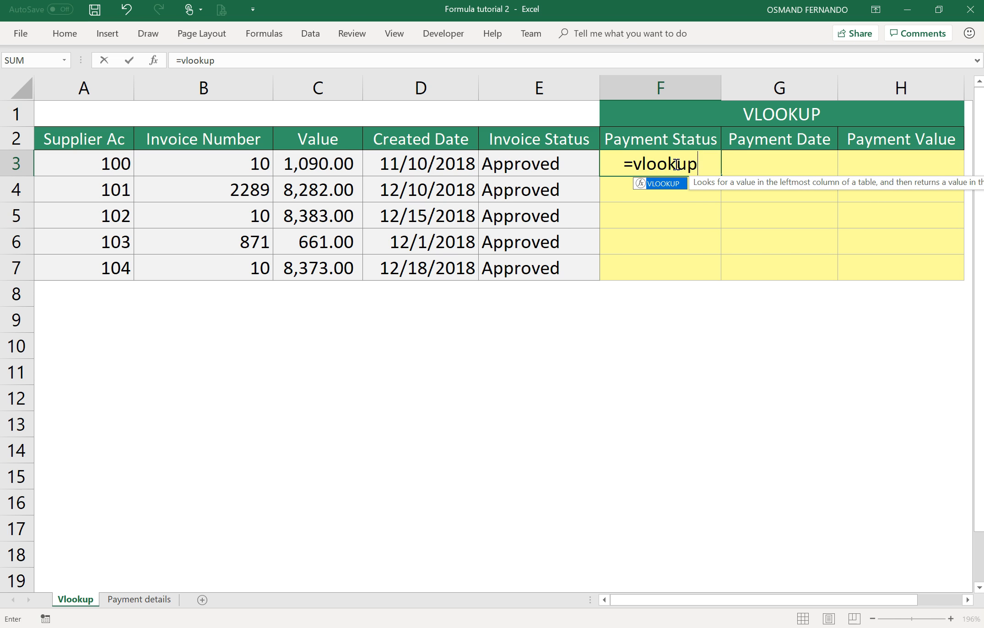
type("(")
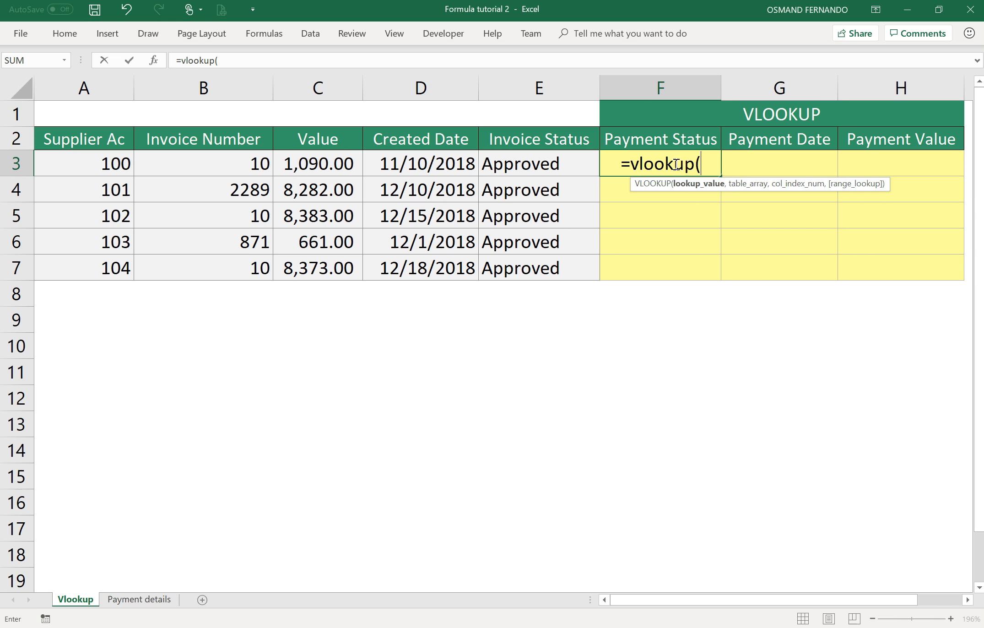
left_click(107, 170)
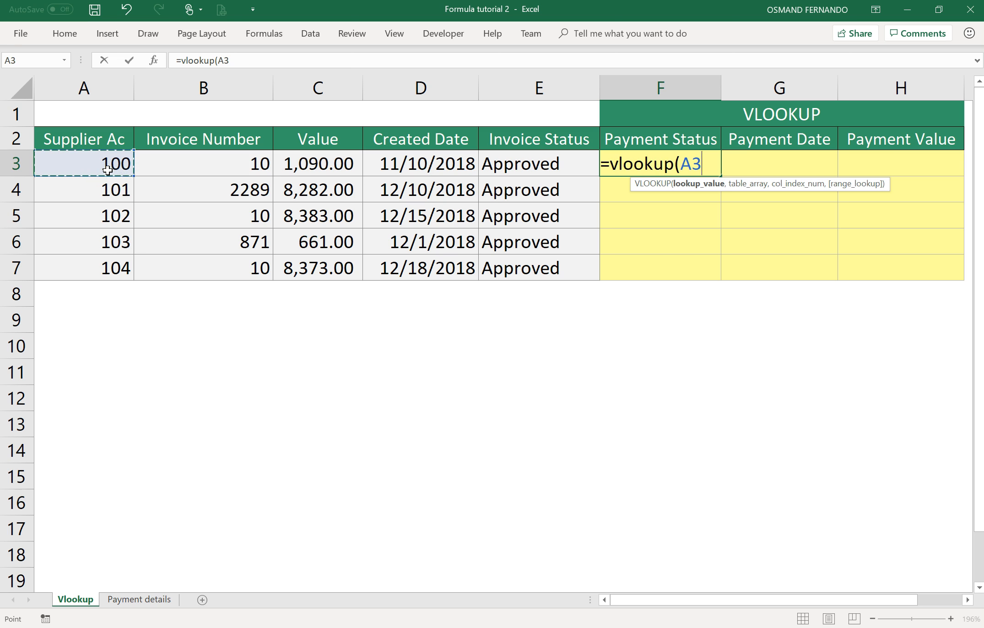
type("&")
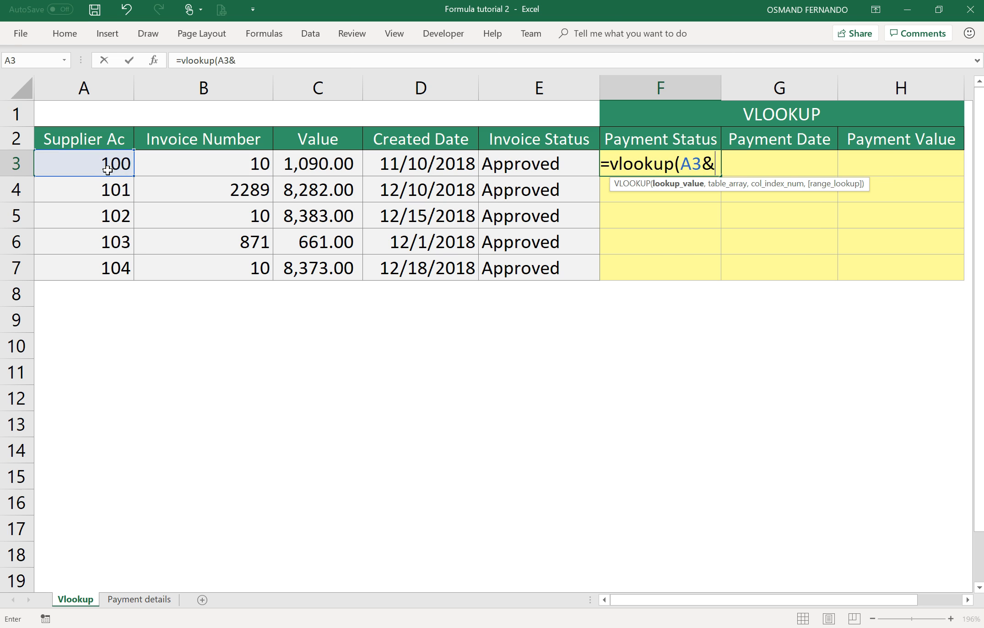
left_click(189, 164)
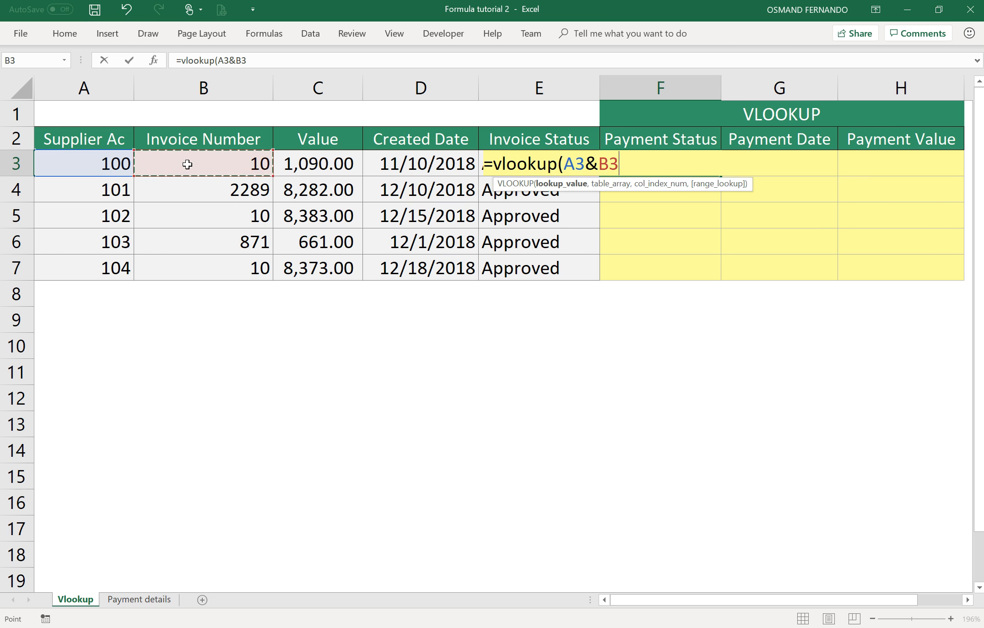
type(",")
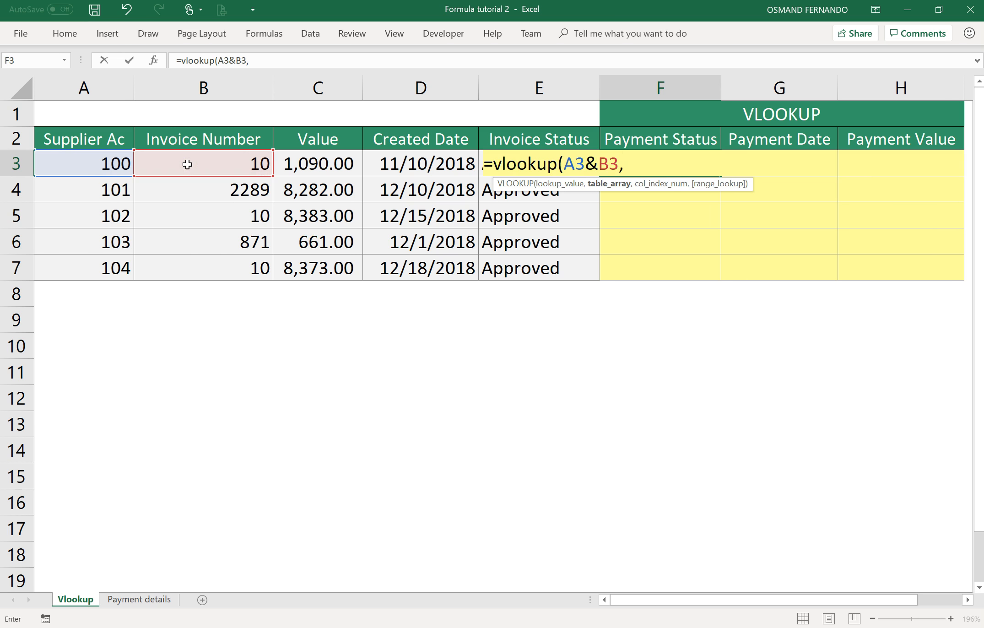
Set the F3 formula's table array to the absolute range $C$3:$E$7 on the Payment details sheet
left_click(160, 603)
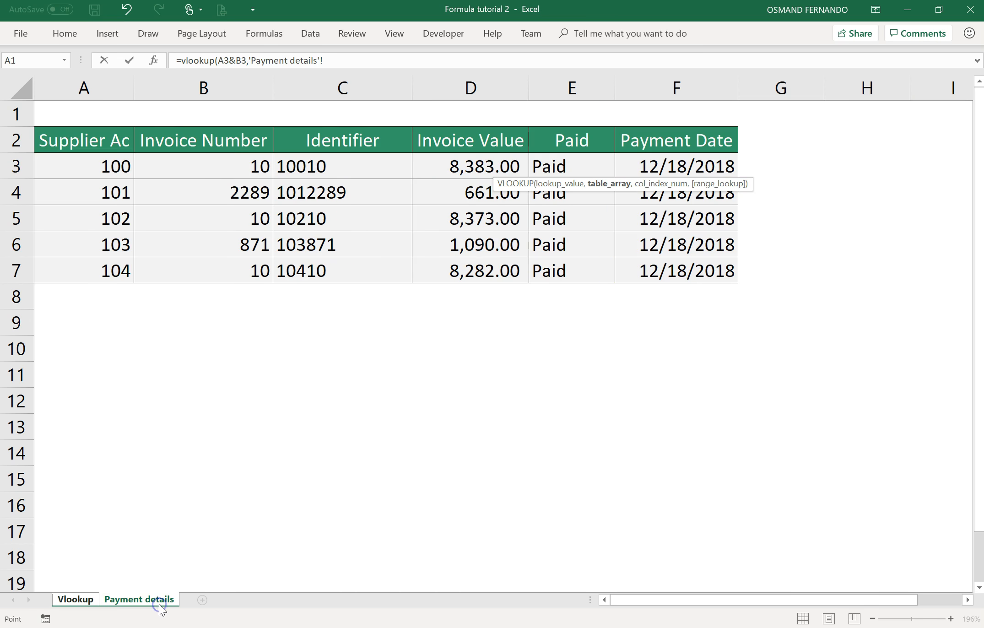
left_click(330, 165)
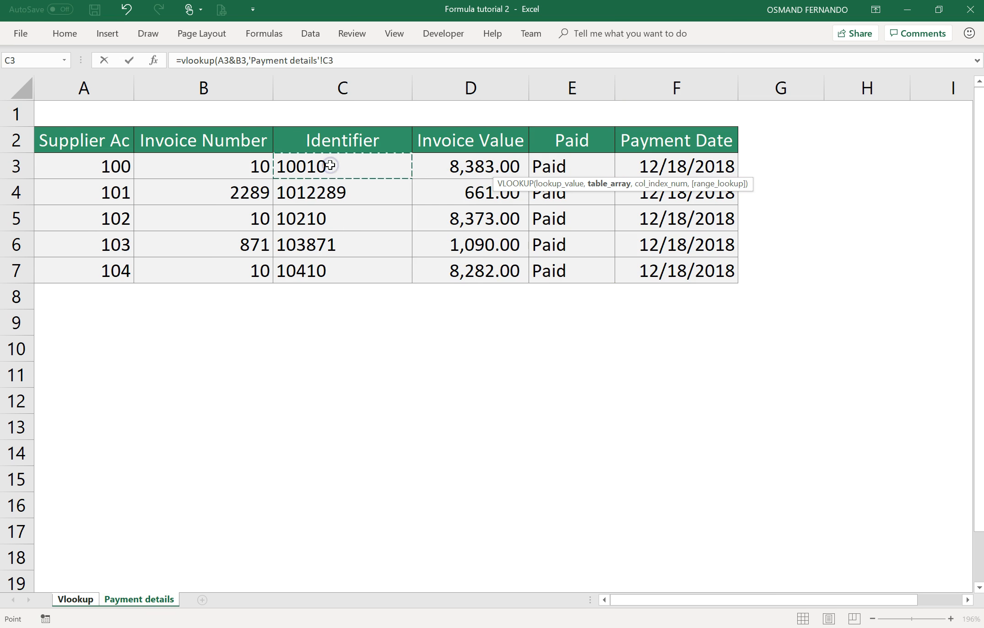
key("shift+Right")
key("shift+Right")
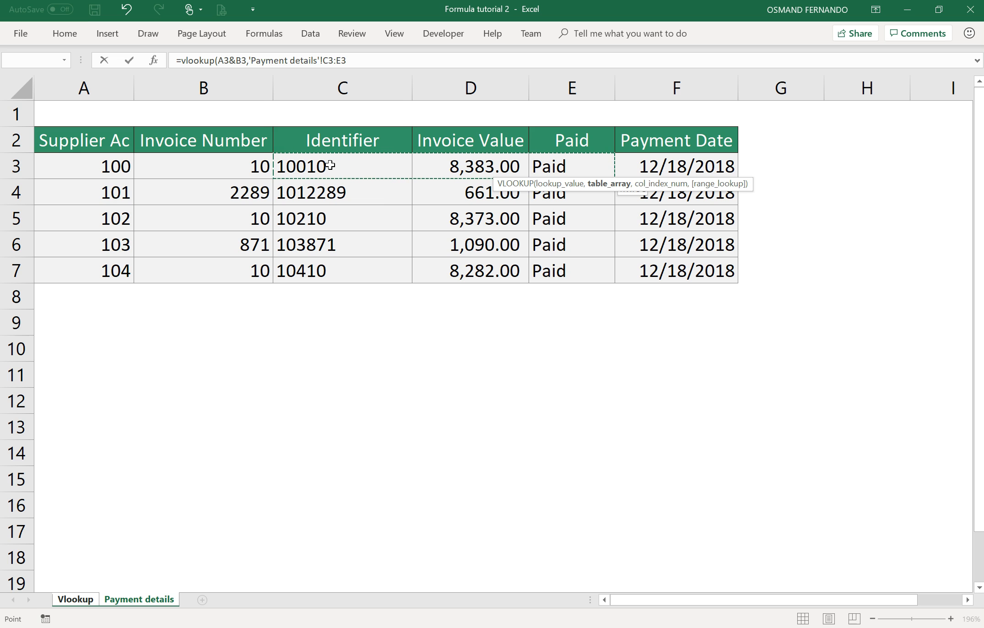
key("shift+Down")
key("shift+Down")
key("shift+Down")
key("shift+Down")
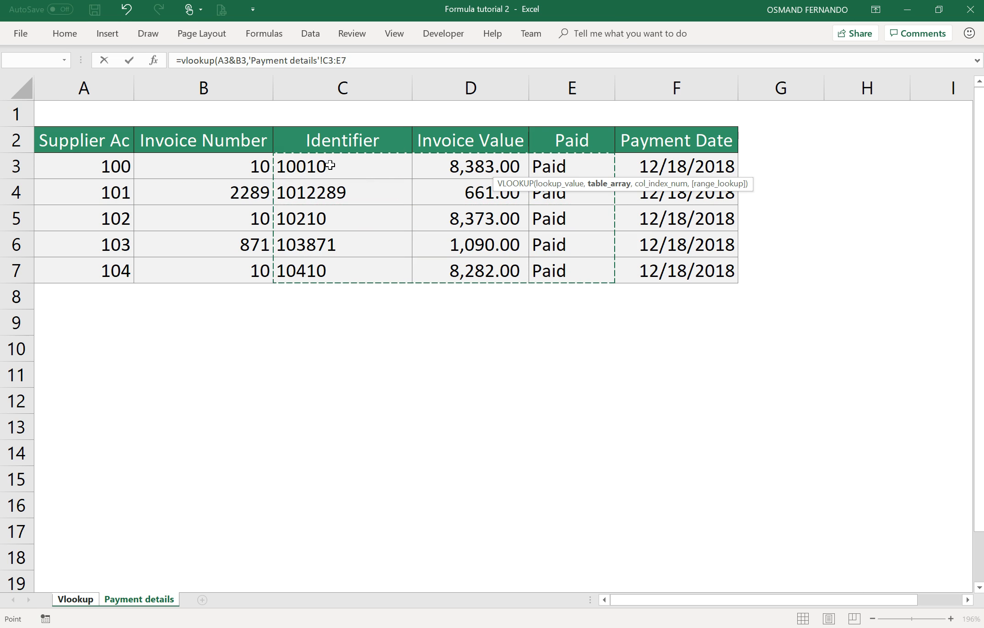
key("F4")
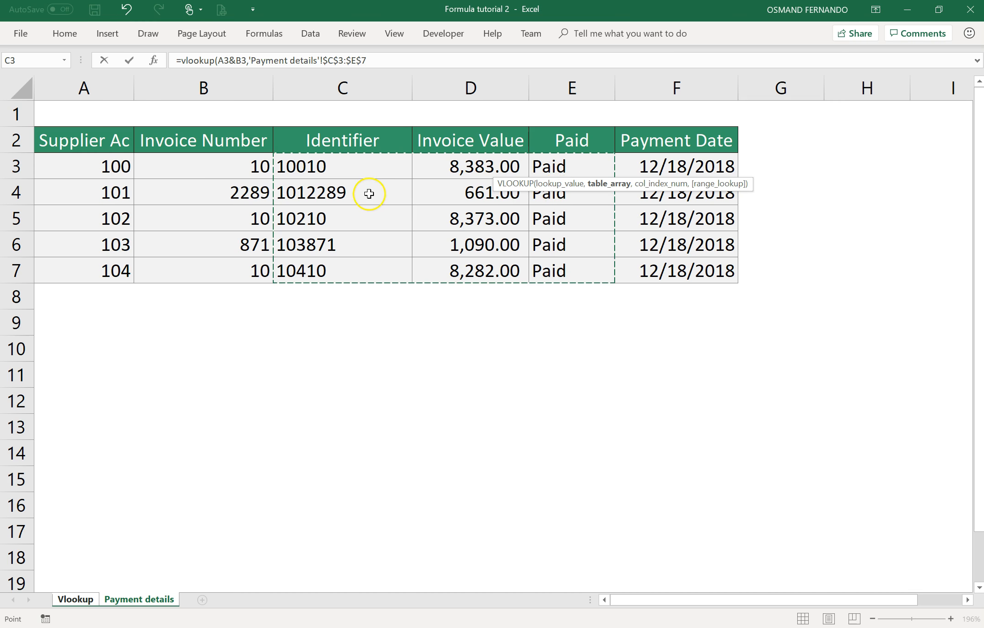
Complete the F3 VLOOKUP with column index 3 and range lookup 0, and fill it down to F7
type(",3")
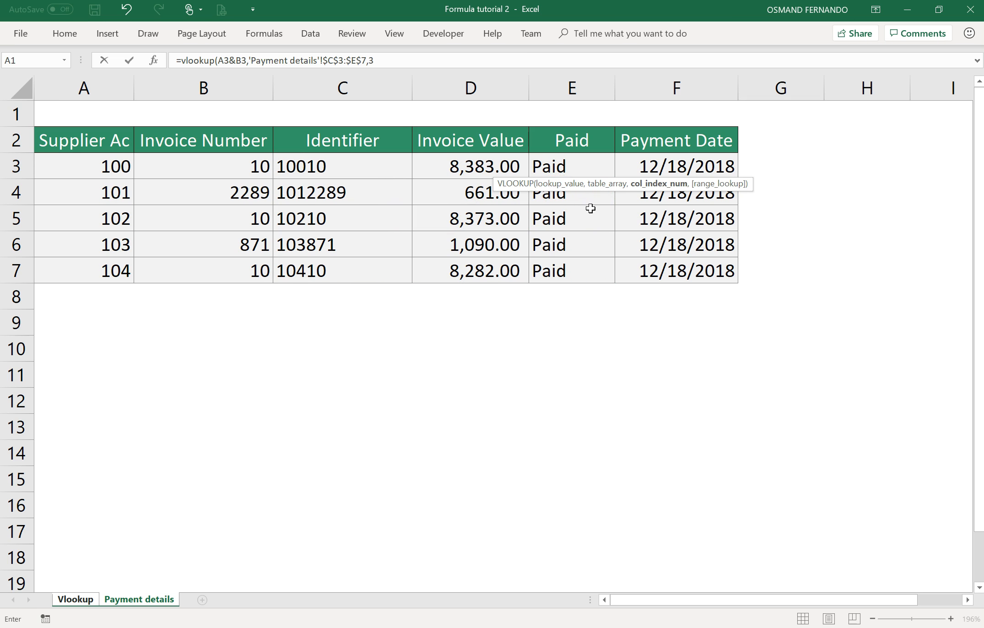
type(",0)")
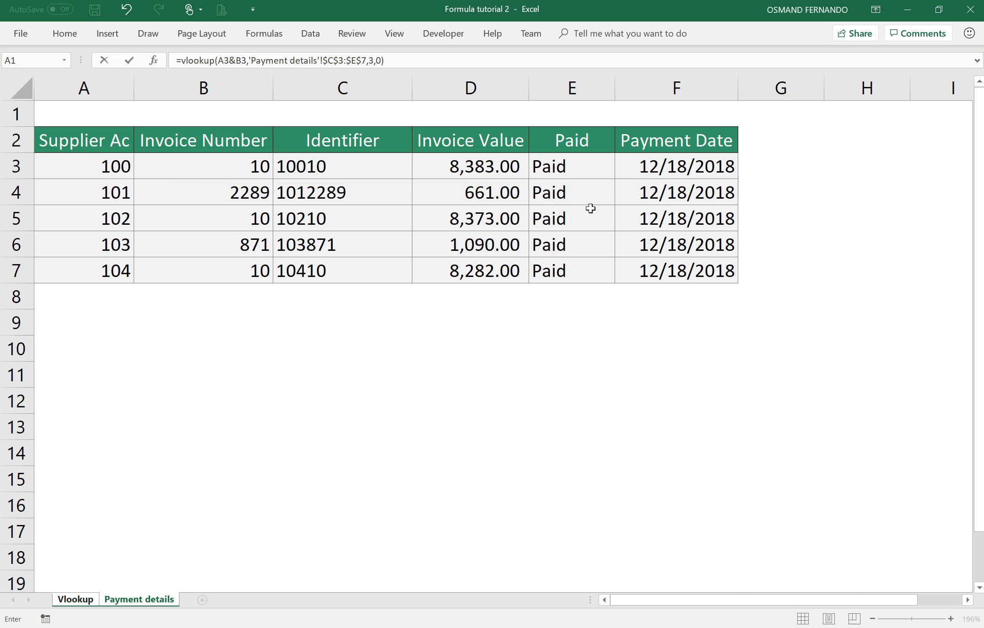
key("Return")
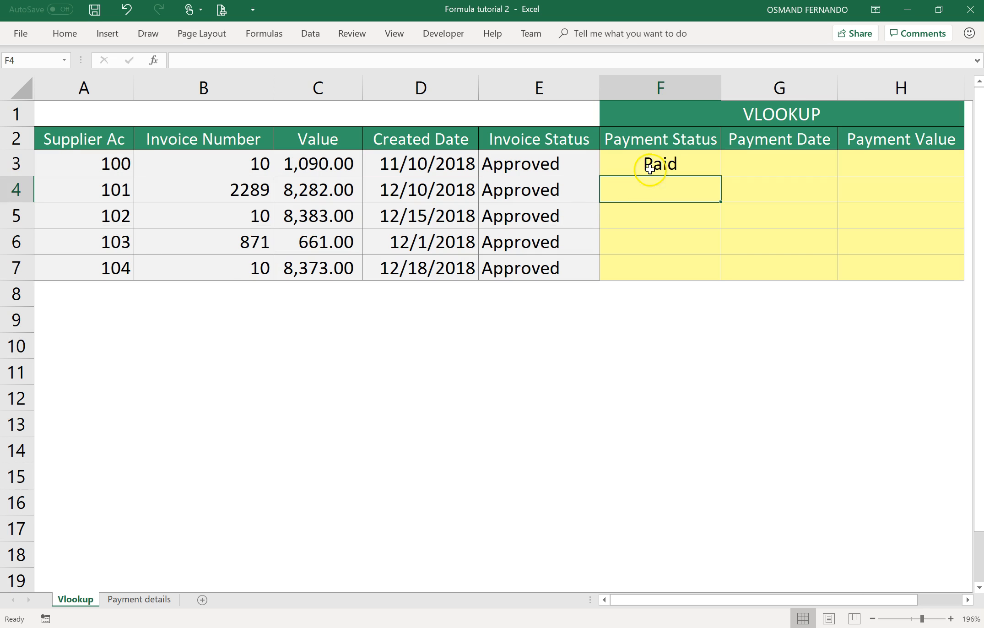
left_click(651, 169)
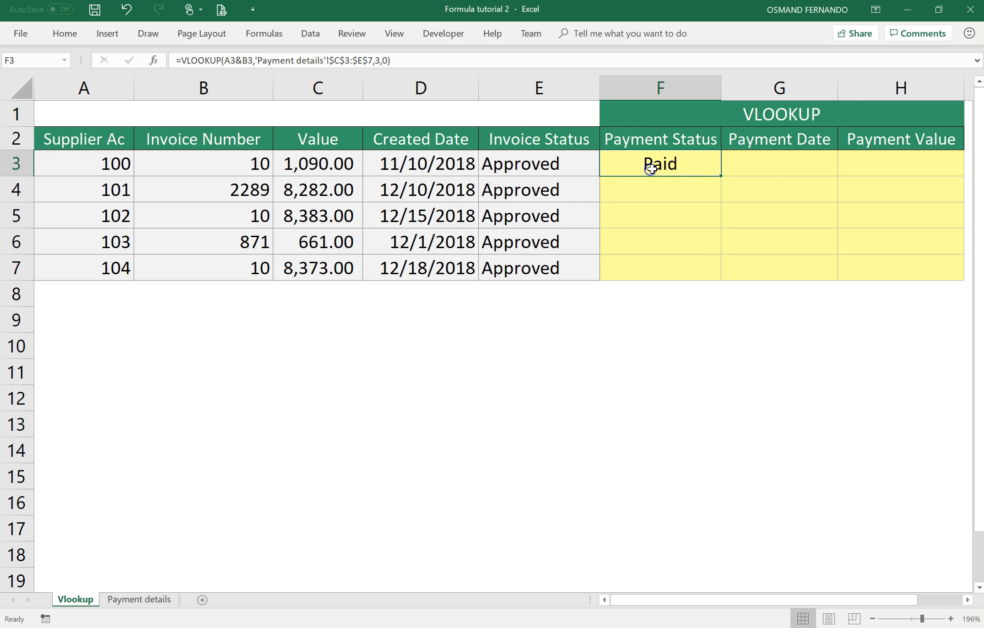
double_click(719, 177)
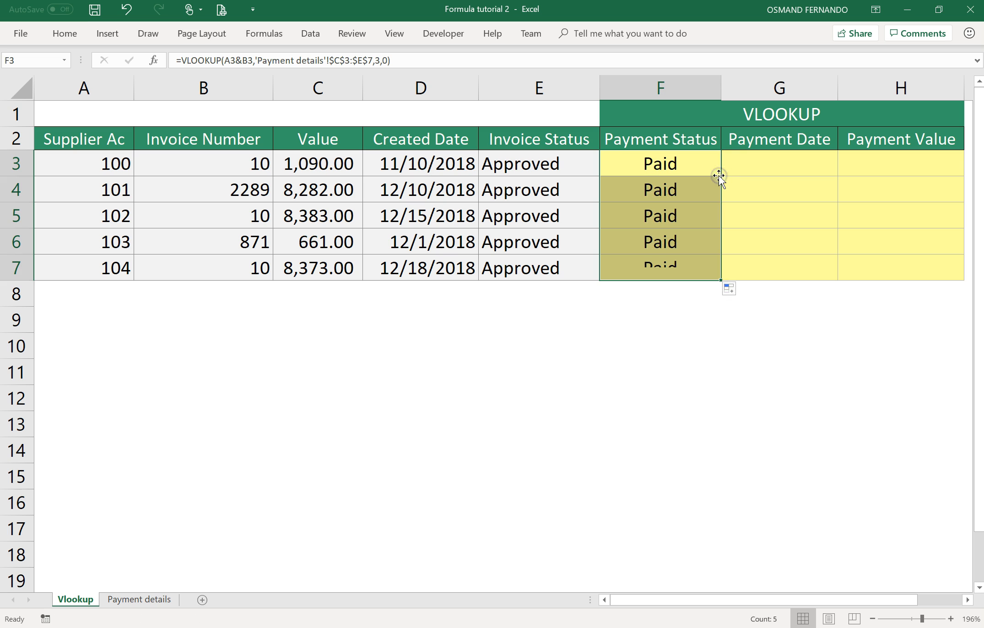
Begin a VLOOKUP formula in Payment Date cell G3 with A3&B3 as the lookup value
left_click(776, 162)
left_click(774, 164)
type("=vlo")
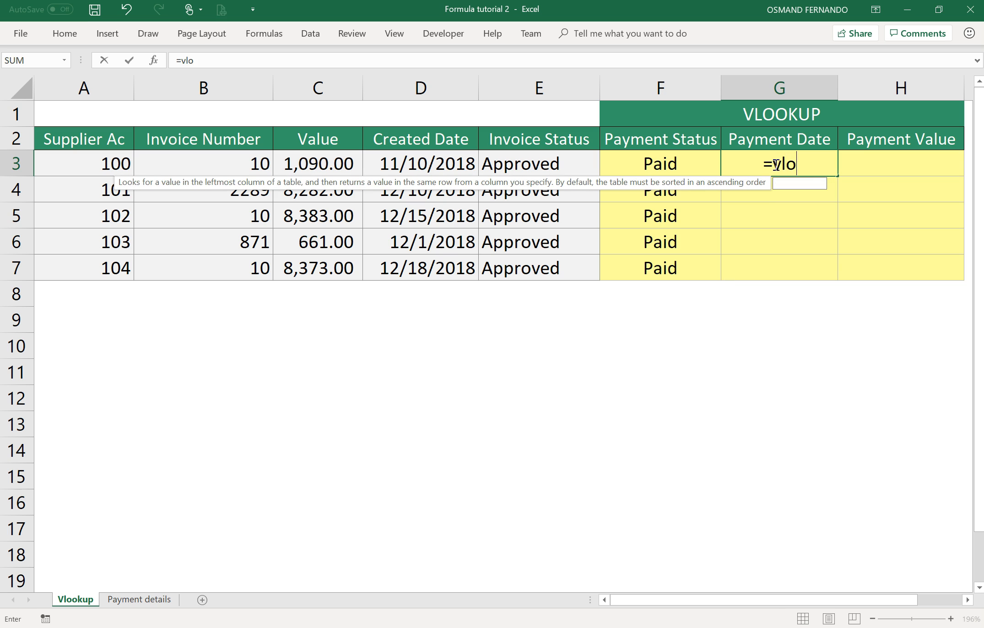
type("okup(")
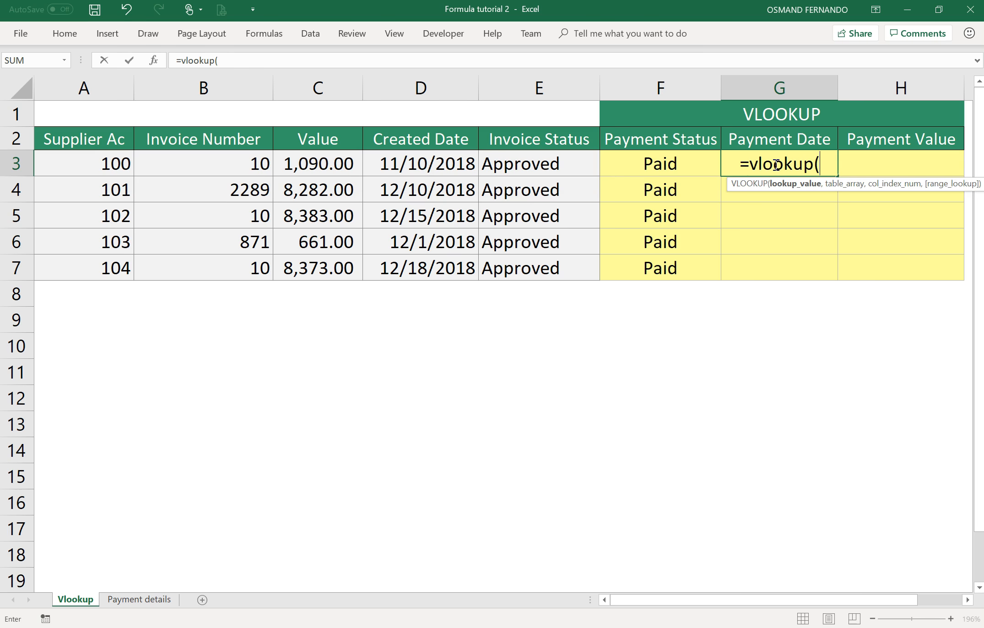
left_click(110, 161)
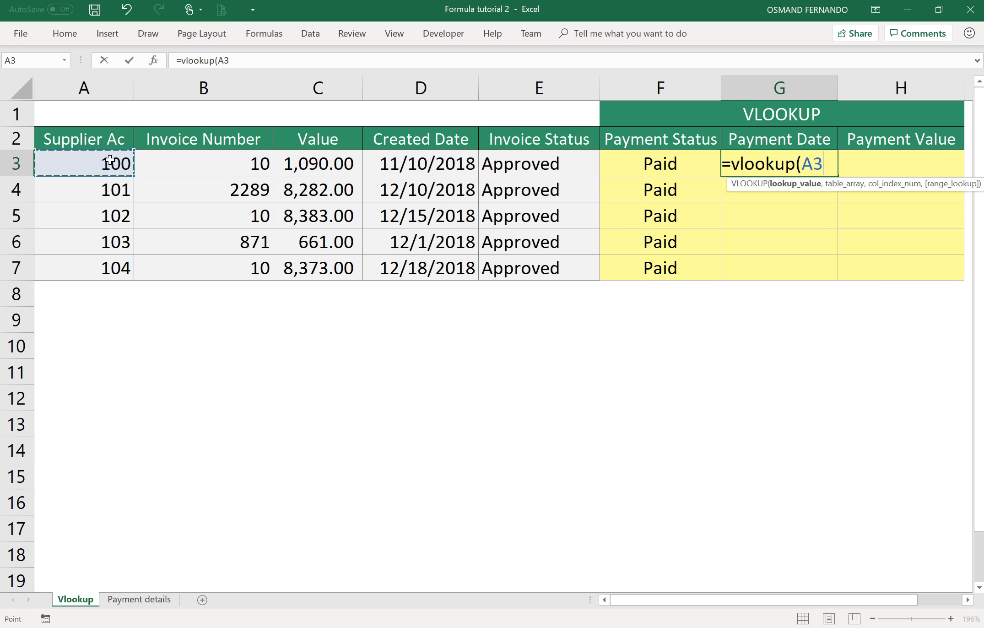
type("&")
left_click(210, 170)
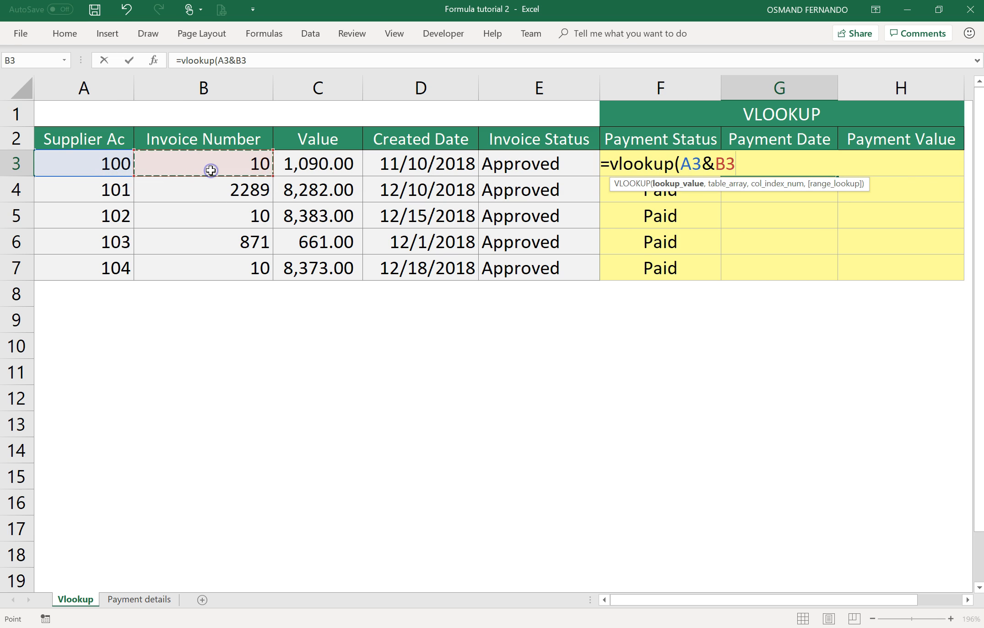
type(",")
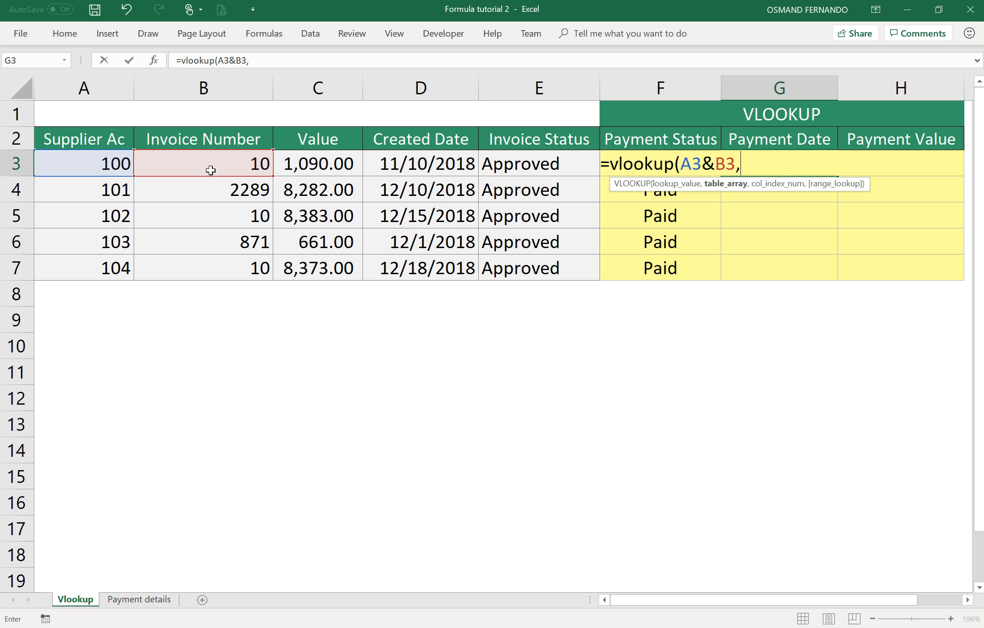
Set the G3 formula's table array to the absolute range $C$3:$F$7 on the Payment details sheet
left_click(131, 601)
left_click(301, 167)
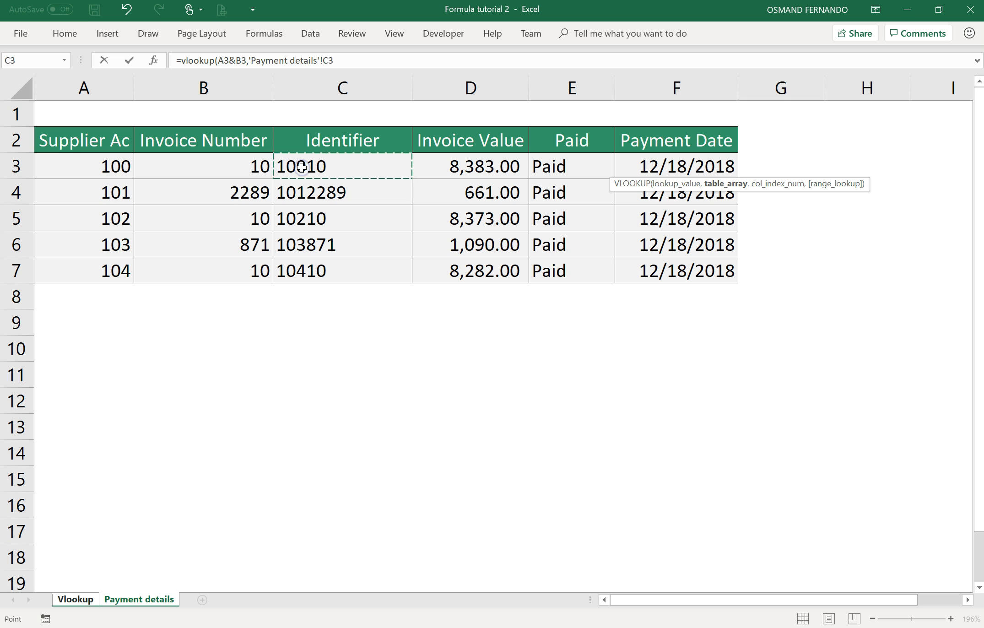
key("shift+Right")
key("shift+Right")
key("shift+Right")
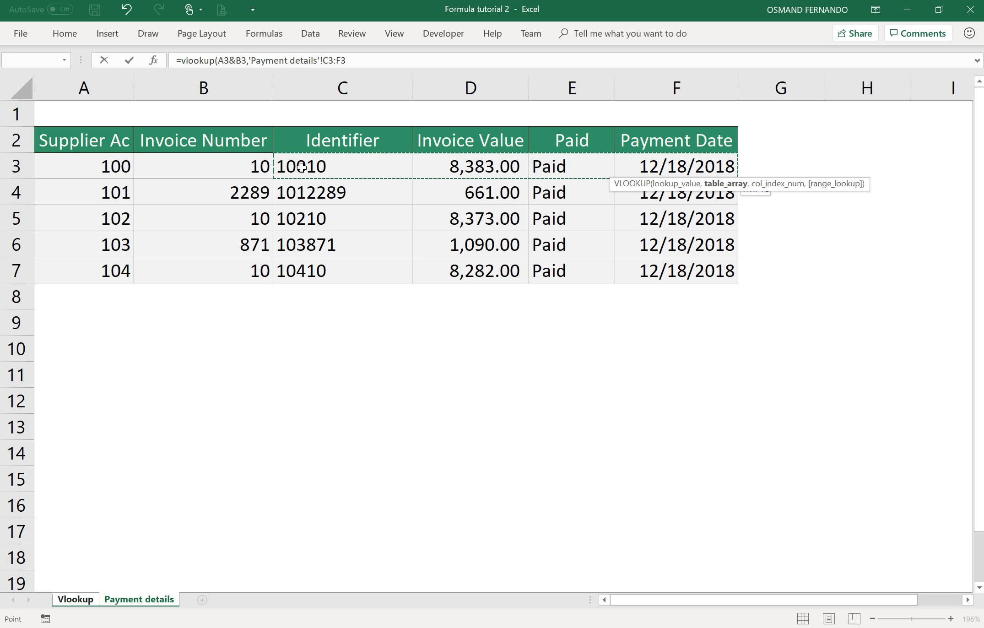
key("shift+Down")
key("shift+Down")
key("shift+Down")
key("shift+Down")
key("shift+Down")
key("shift+Up")
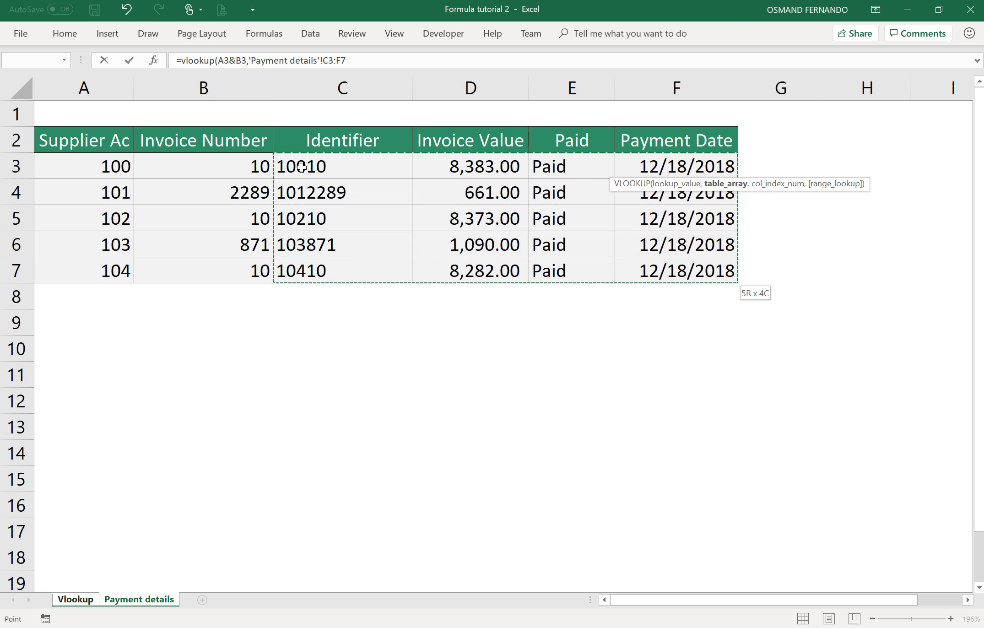
key("F4")
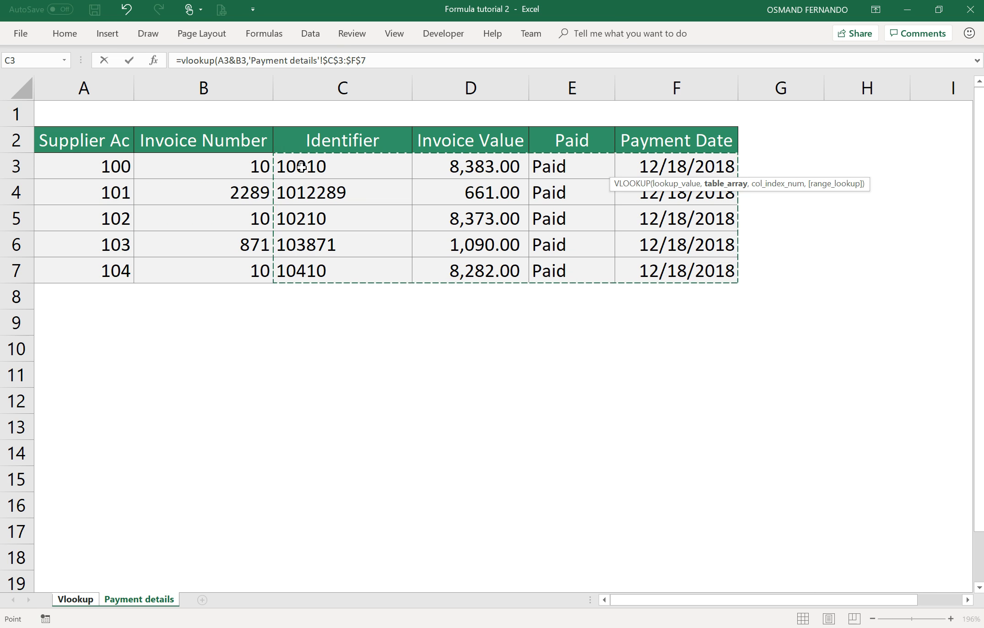
Complete the G3 VLOOKUP with column index 4 and range lookup 0, and fill it down to G7
type(",4")
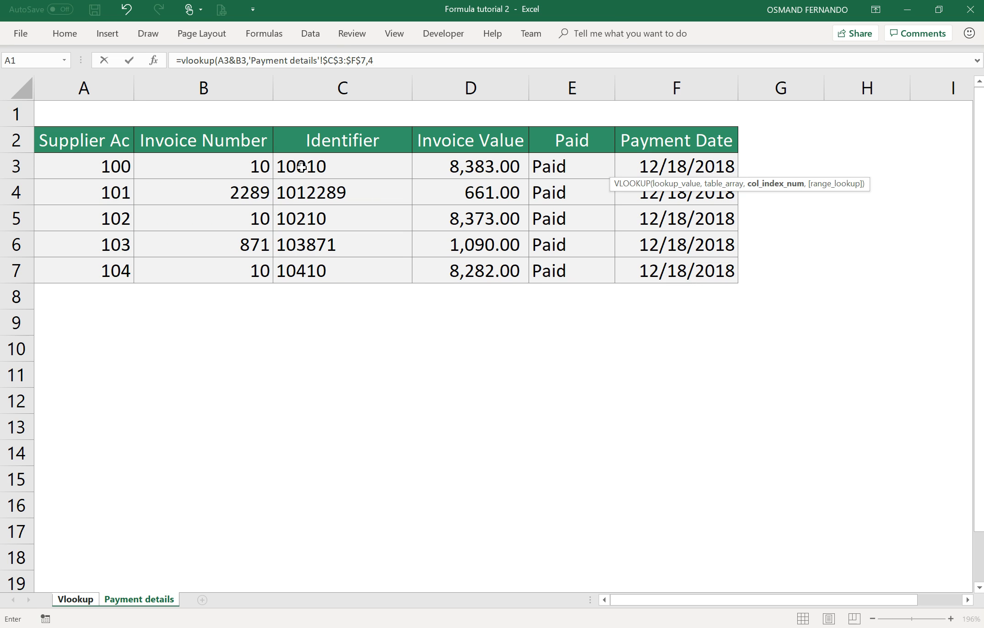
type(",0)")
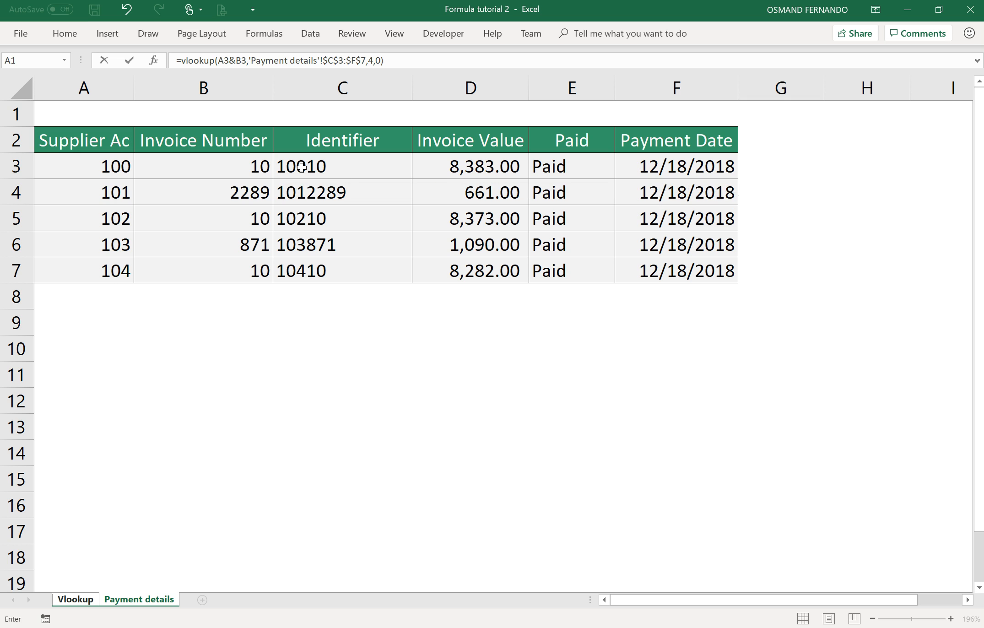
key("Return")
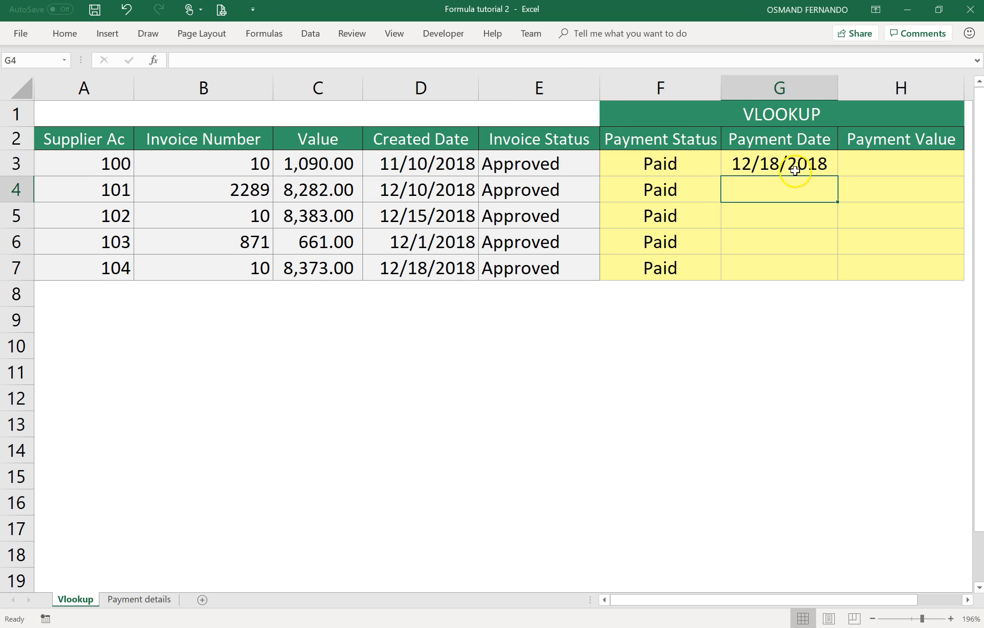
left_click(794, 163)
double_click(836, 177)
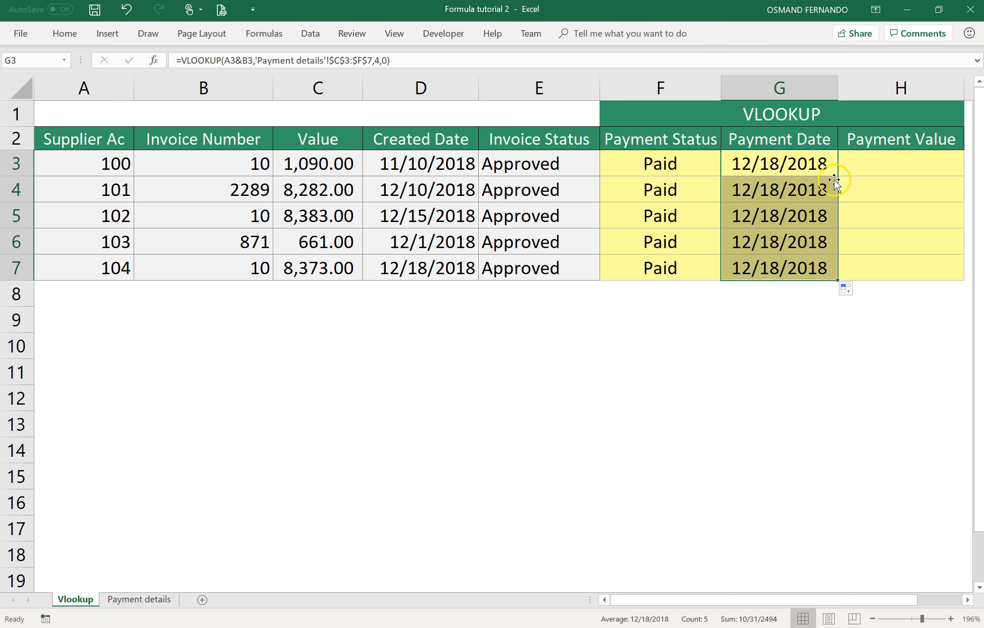
Replace the TODAY formula in Payment Date cell F7 on the Payment details sheet with its static value
left_click(154, 599)
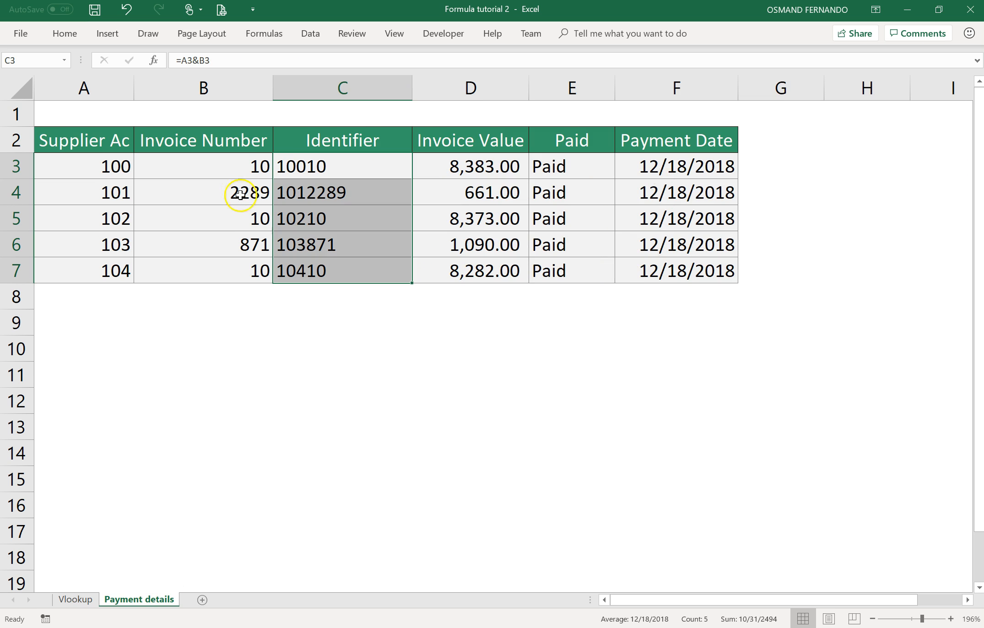
left_click(265, 167)
left_click(258, 219)
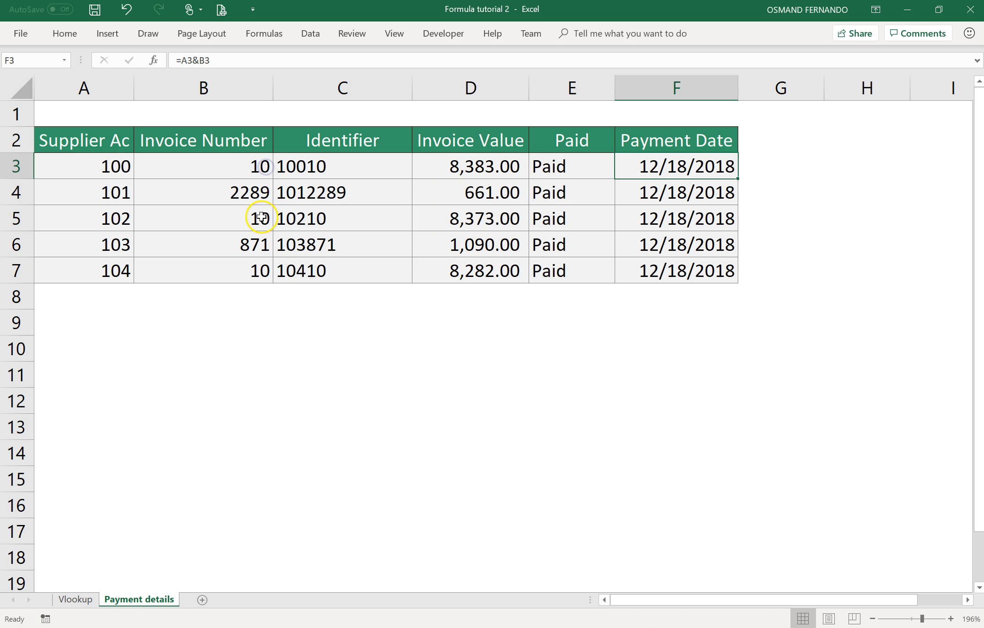
left_click(249, 274)
left_click(635, 270)
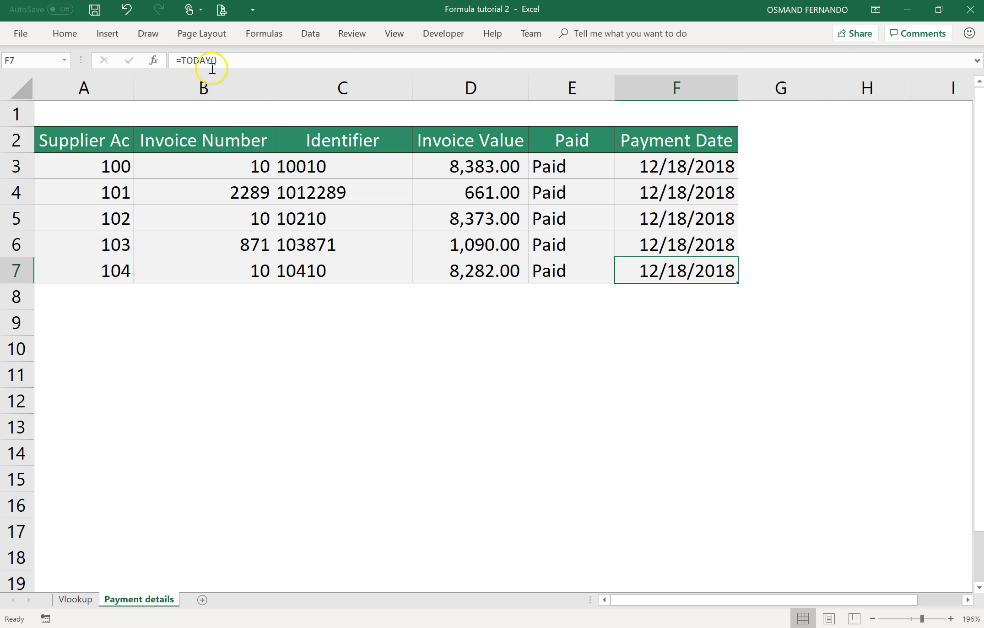
left_click(638, 274)
key("ctrl+c")
right_click(639, 274)
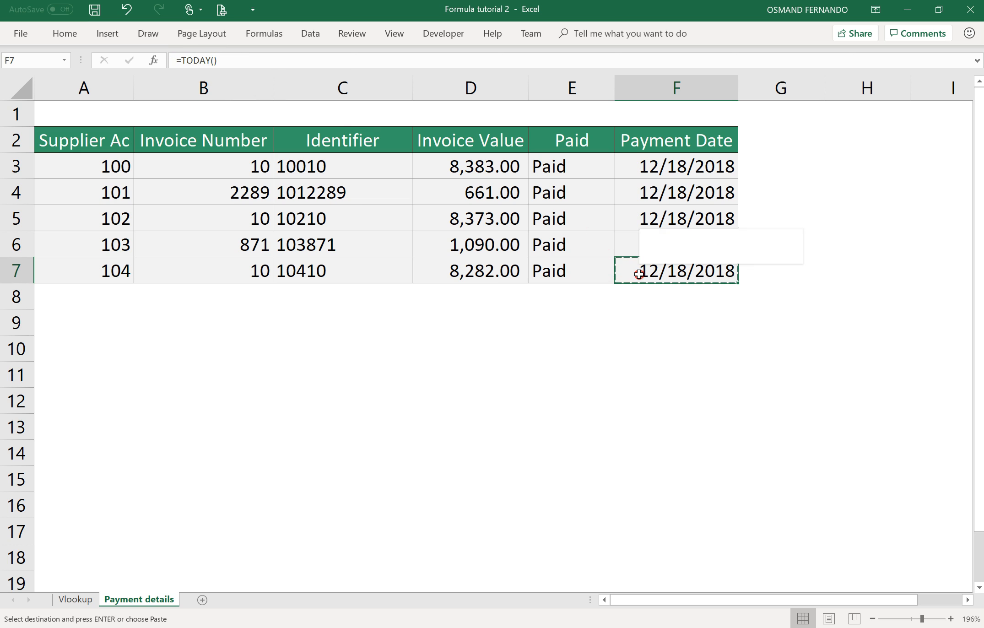
left_click(688, 333)
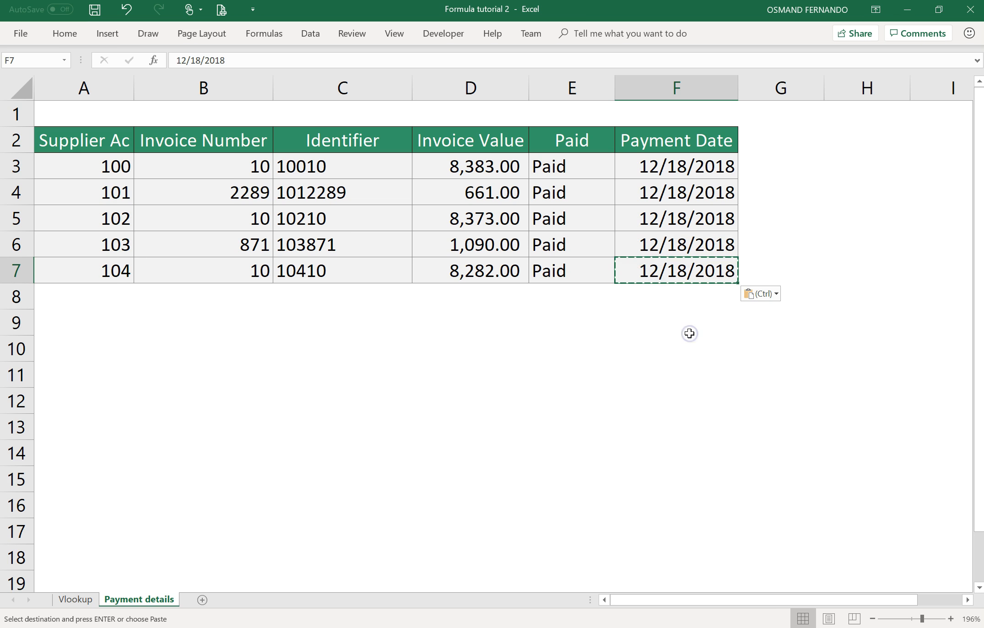
Change the payment date in F7 on the Payment details sheet to 10/18/2018
left_click(184, 60)
key("BackSpace")
type("0")
key("Return")
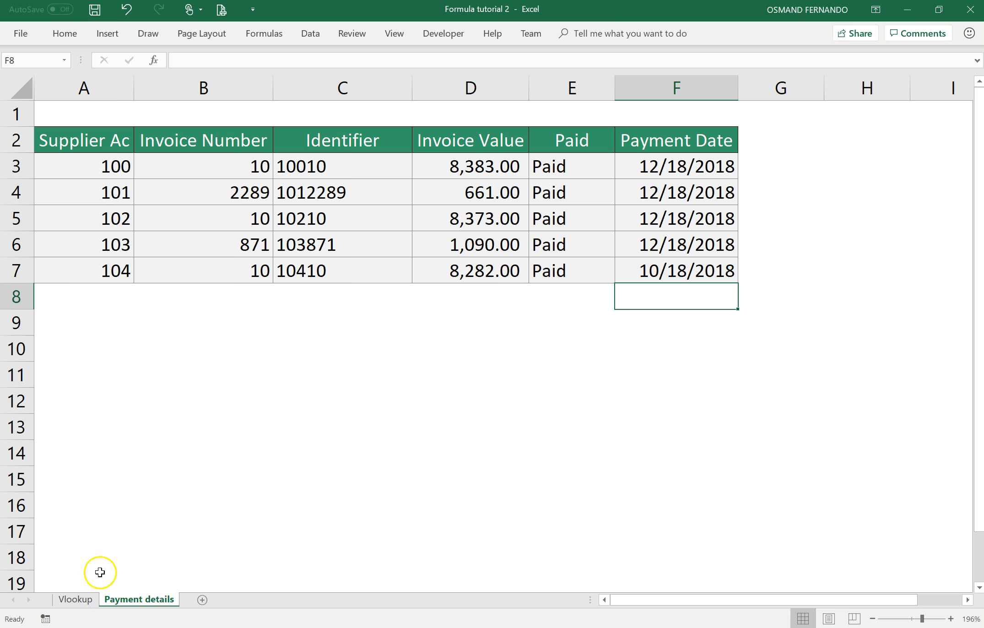
Check the looked-up payment date in G7 on the Vlookup sheet against the row's invoice
left_click(68, 600)
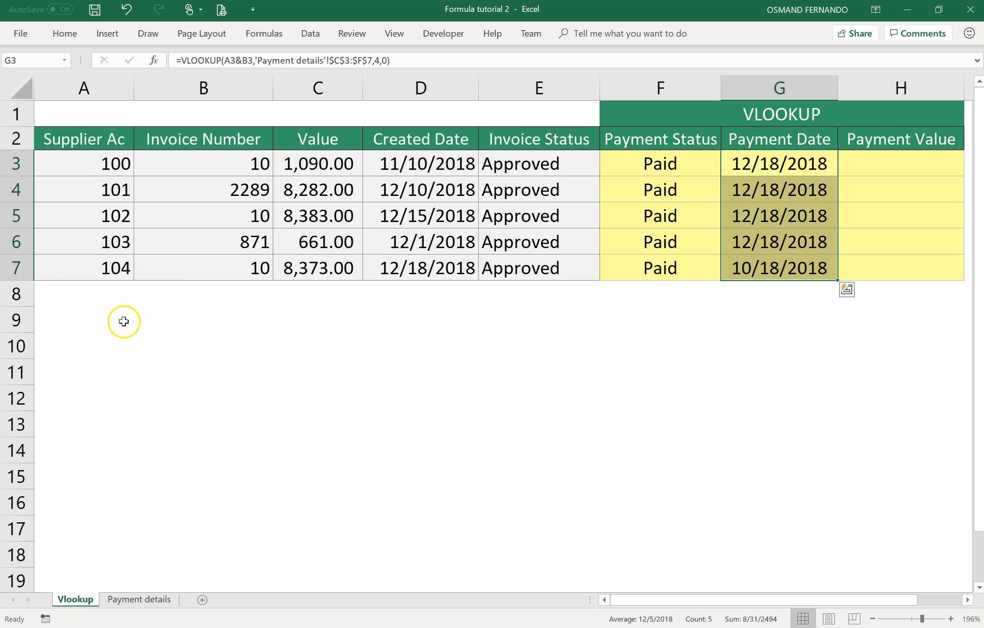
left_click(228, 275)
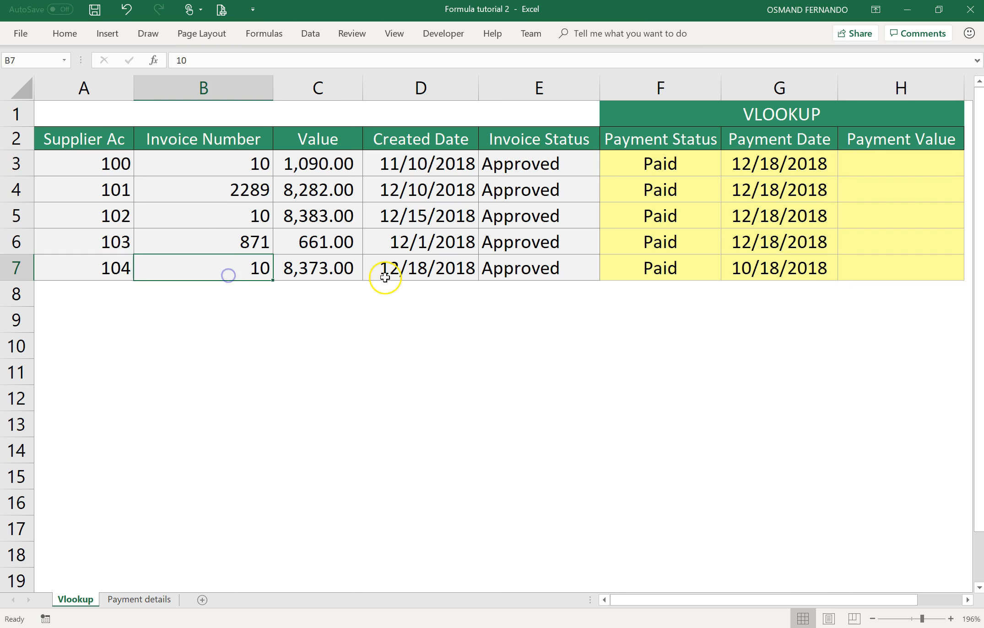
left_click(776, 269)
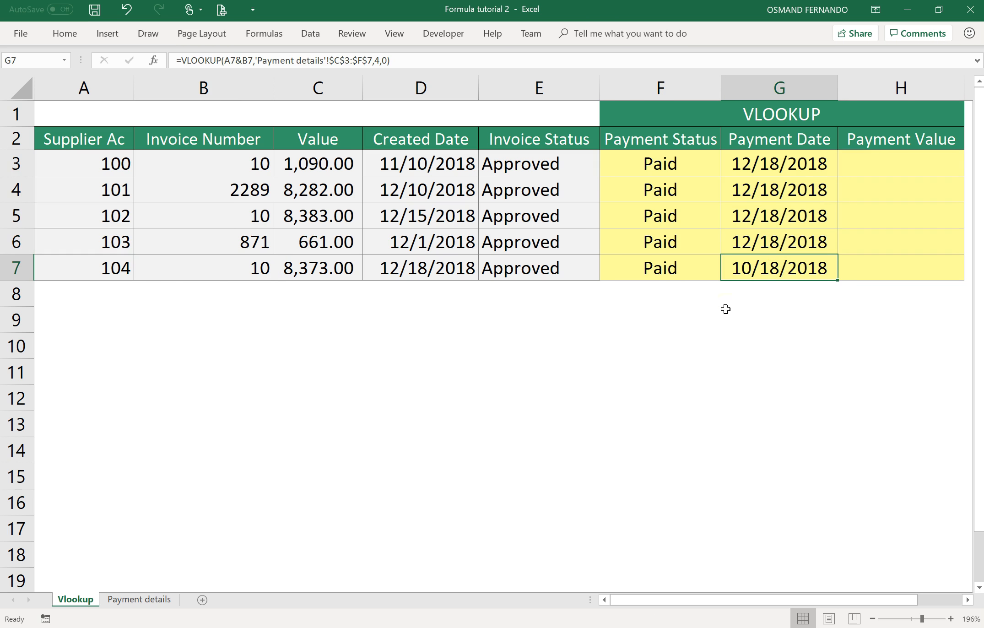
Begin a VLOOKUP formula in Payment Value cell H3 with A3&B3 as the lookup value
left_click(931, 171)
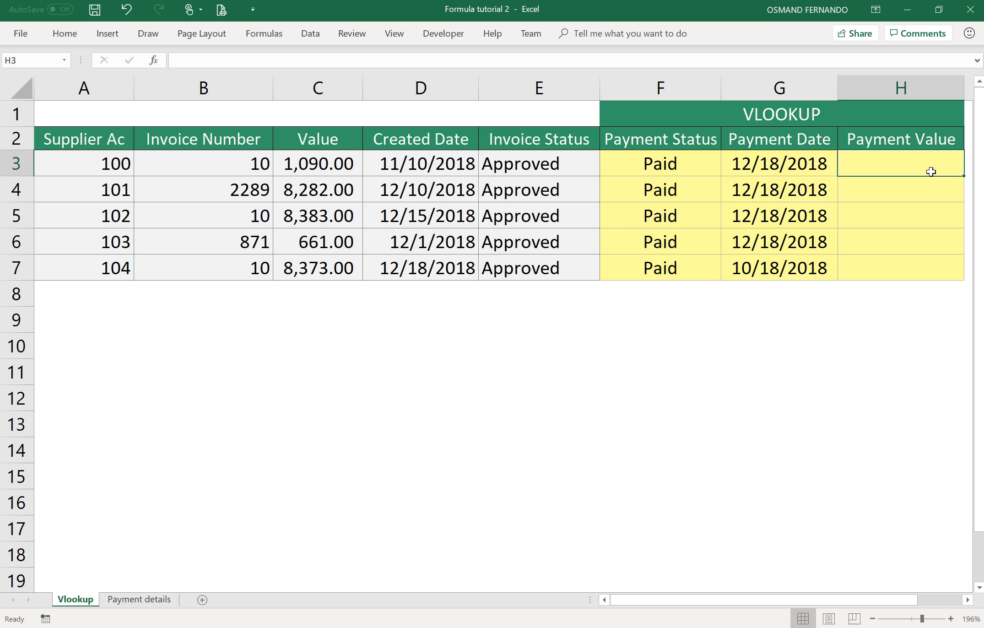
type("=vlook")
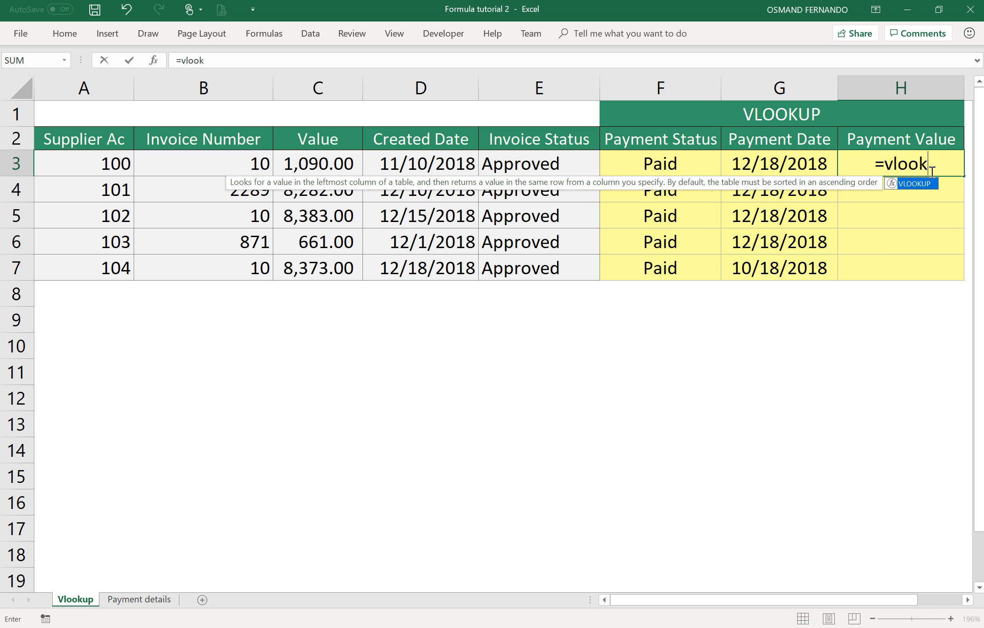
type("up(")
key("Left")
key("Left")
key("Left")
key("Left")
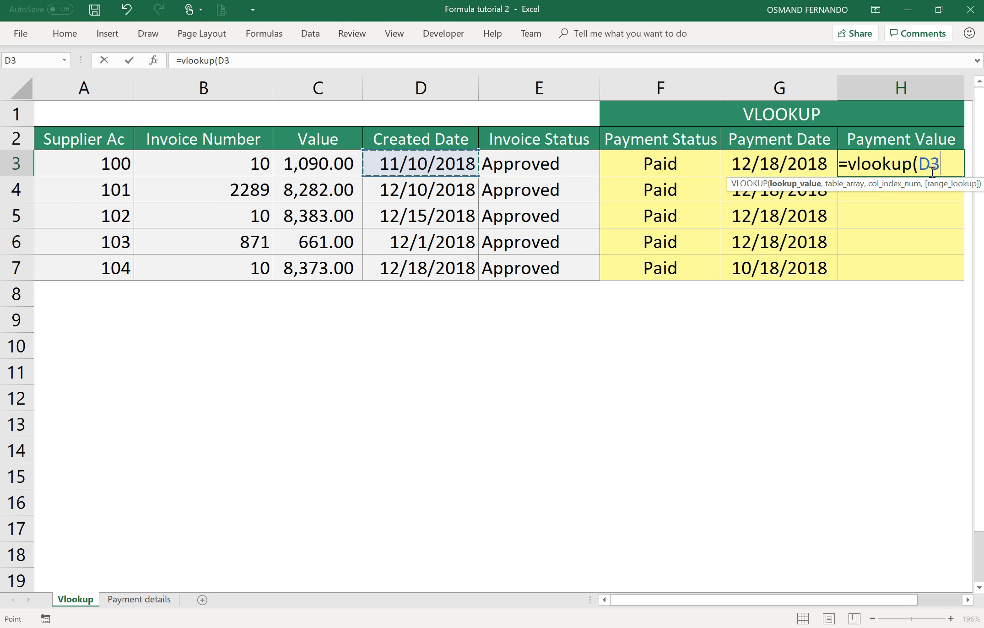
key("Left")
key("Left")
key("Left")
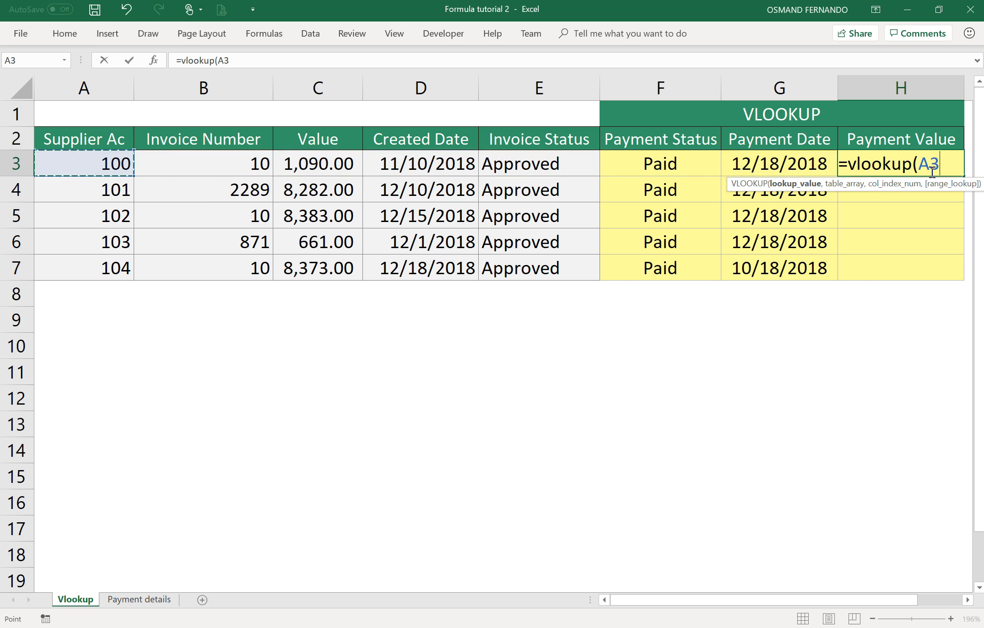
type("&")
key("Left")
key("Left")
key("Left")
key("Left")
key("Left")
key("Left")
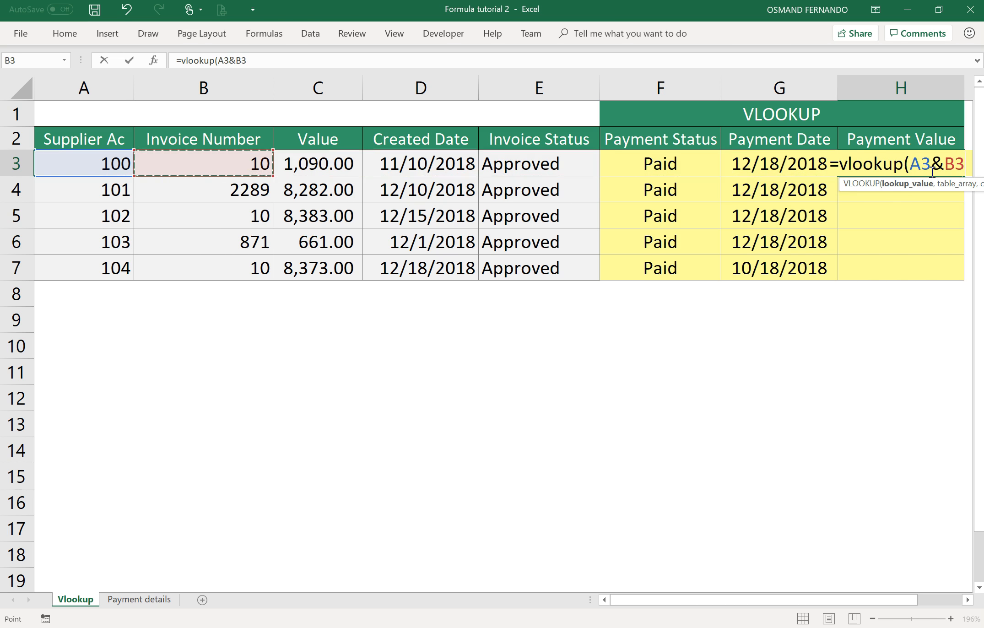
type(",")
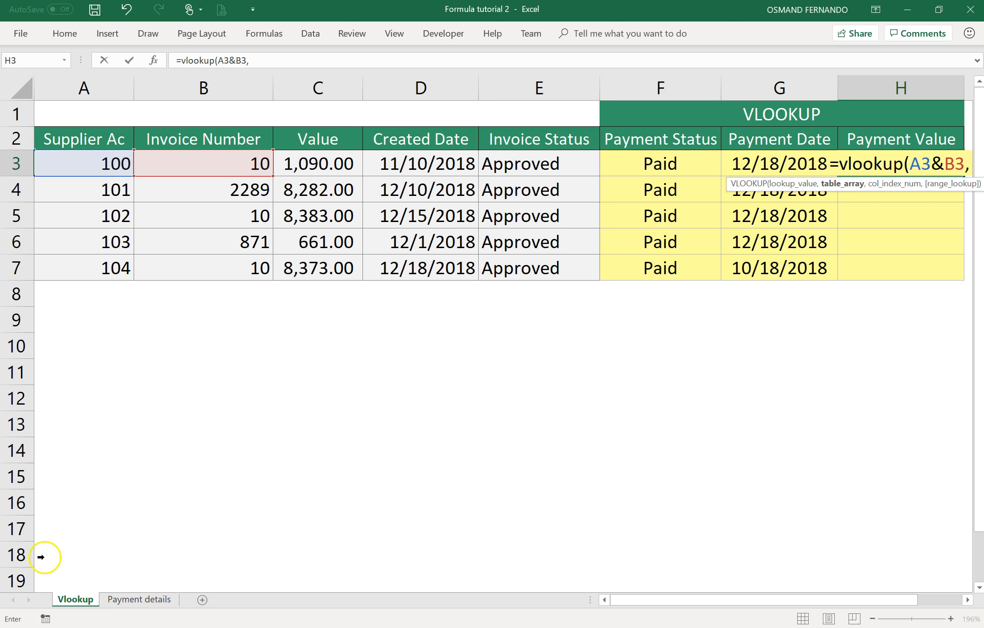
Set the H3 formula's table array to the absolute range $C$3:$D$7 on the Payment details sheet
left_click(117, 598)
left_click_drag(293, 164, 471, 165)
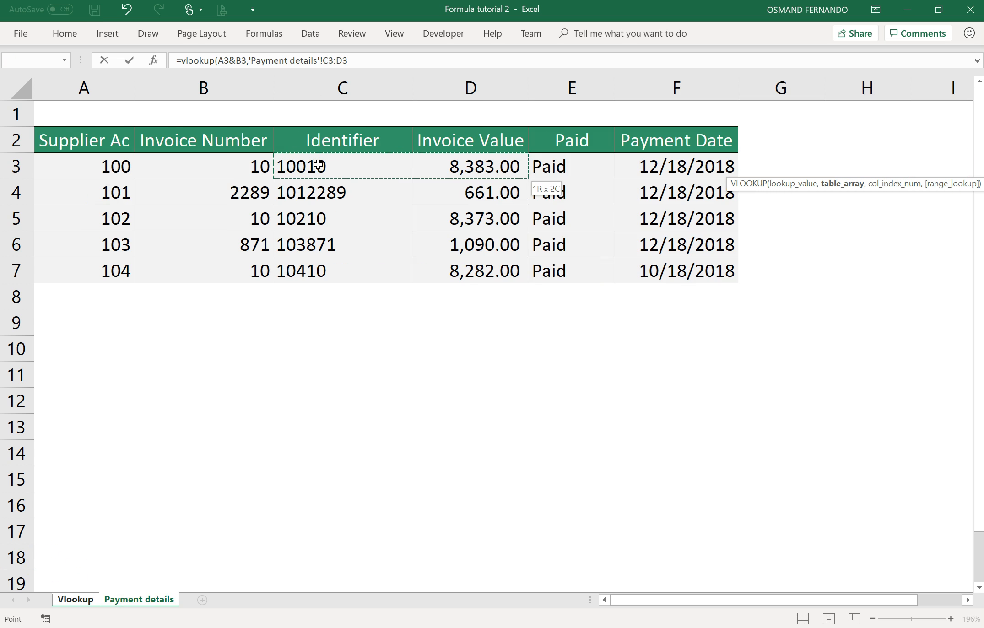
key("ctrl+shift+Down")
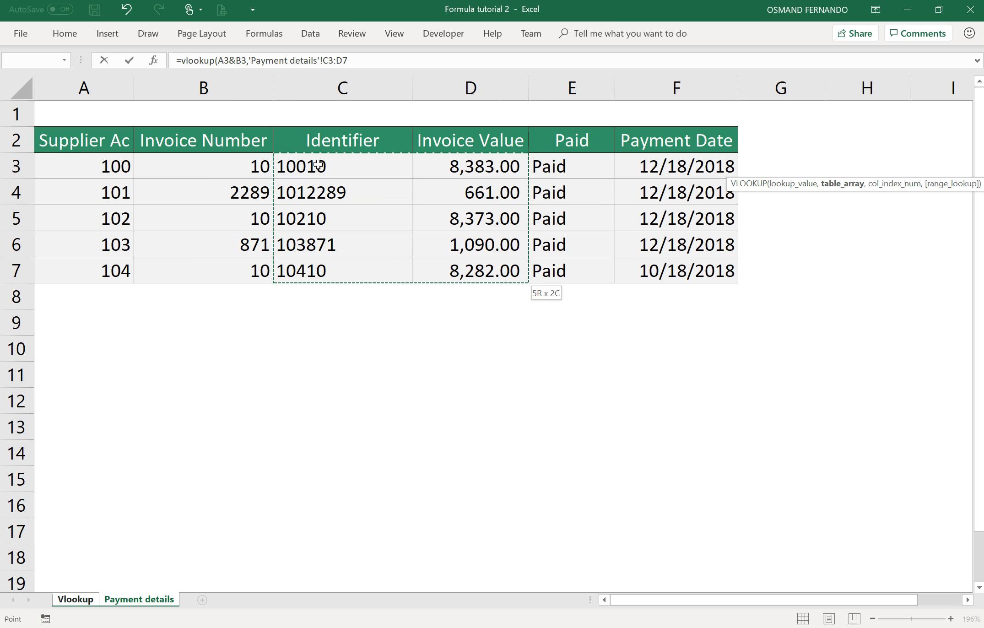
key("F4")
Complete the H3 VLOOKUP with column index 2 and range lookup 0, and fill it down to H7
type(",2")
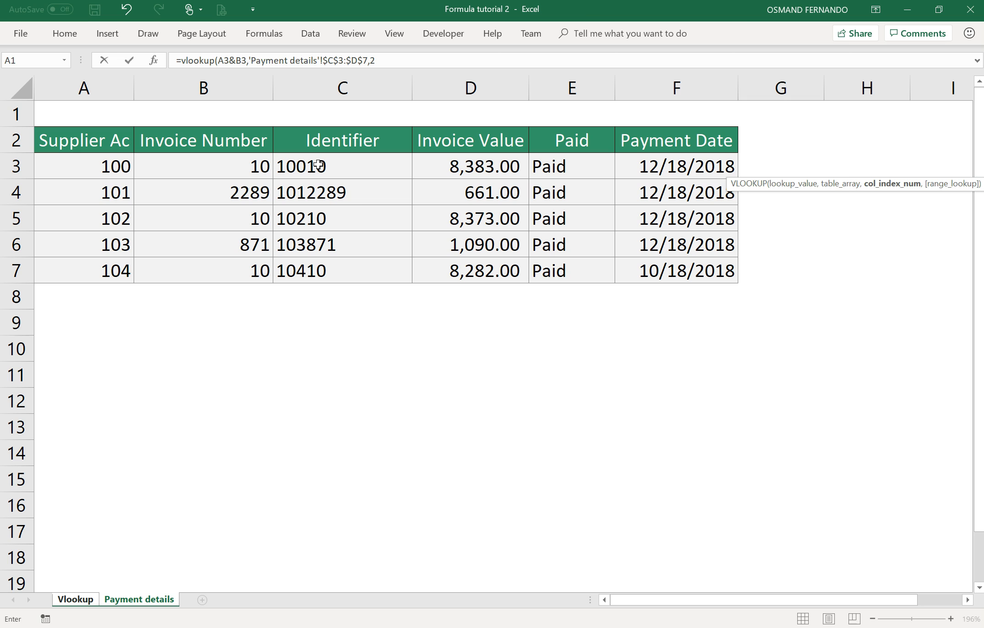
type(",0")
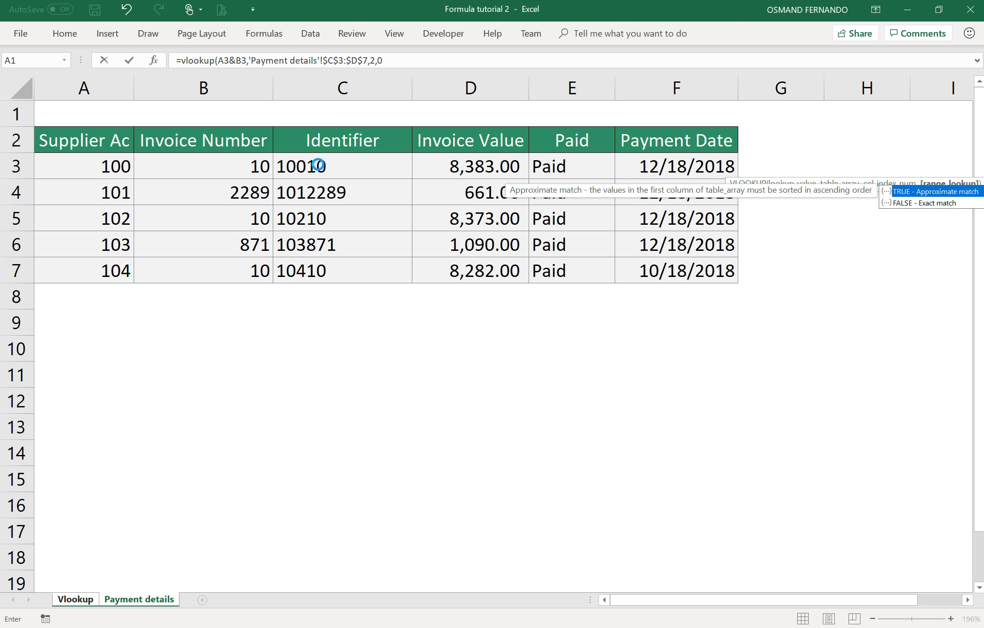
key("Return")
left_click(946, 168)
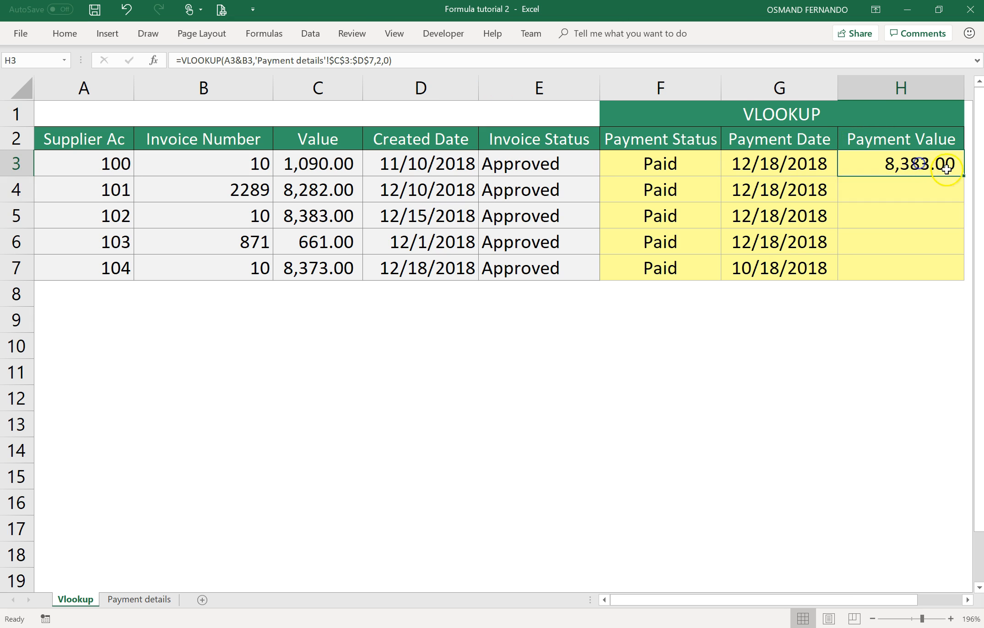
double_click(963, 175)
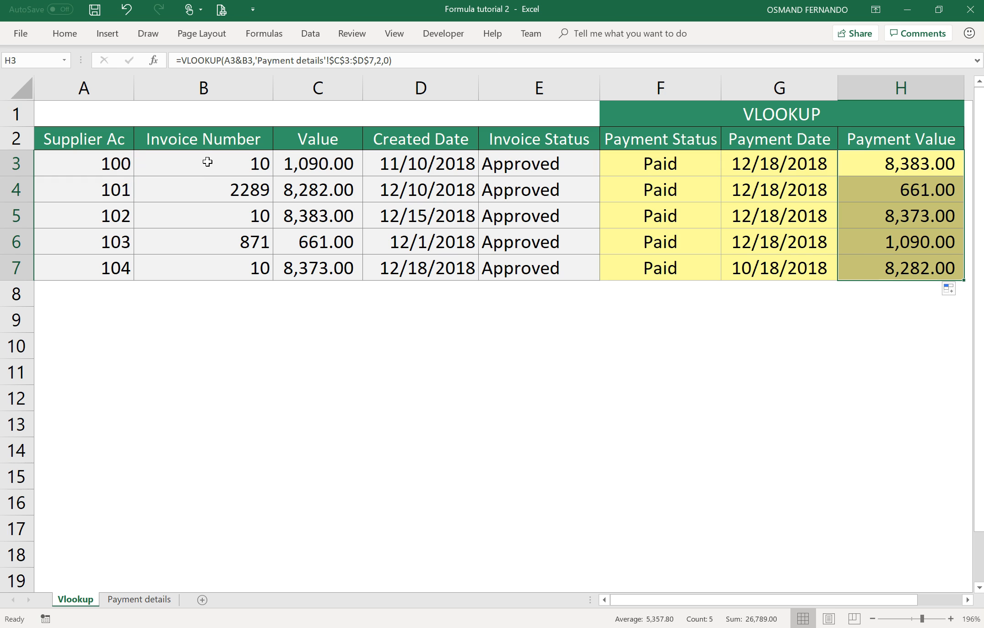
Compare the payment value in H3 with invoice value D3 on the Payment details sheet, and return to the Vlookup sheet
left_click(884, 167)
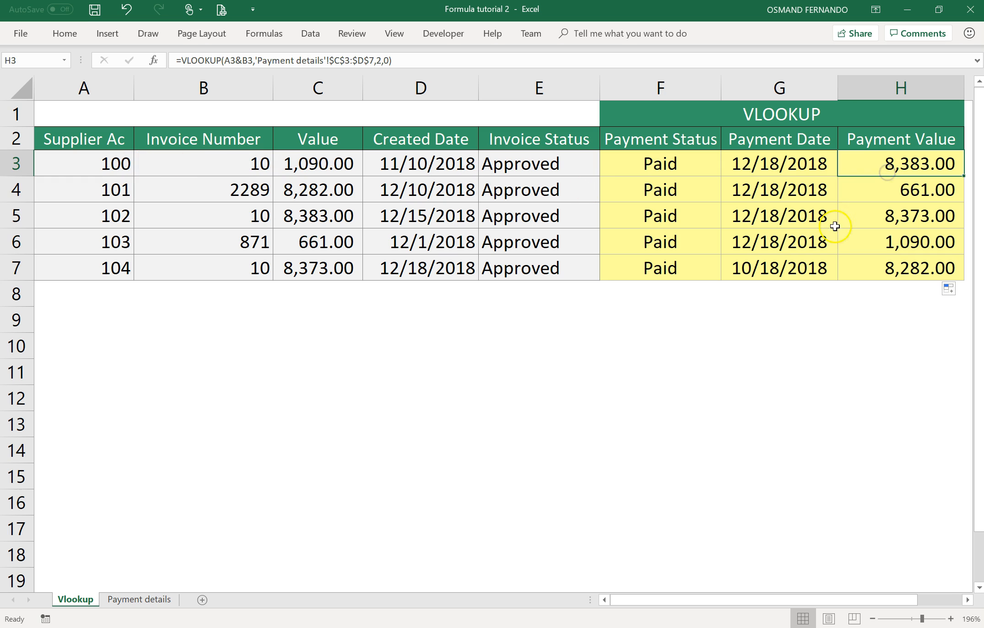
left_click(139, 599)
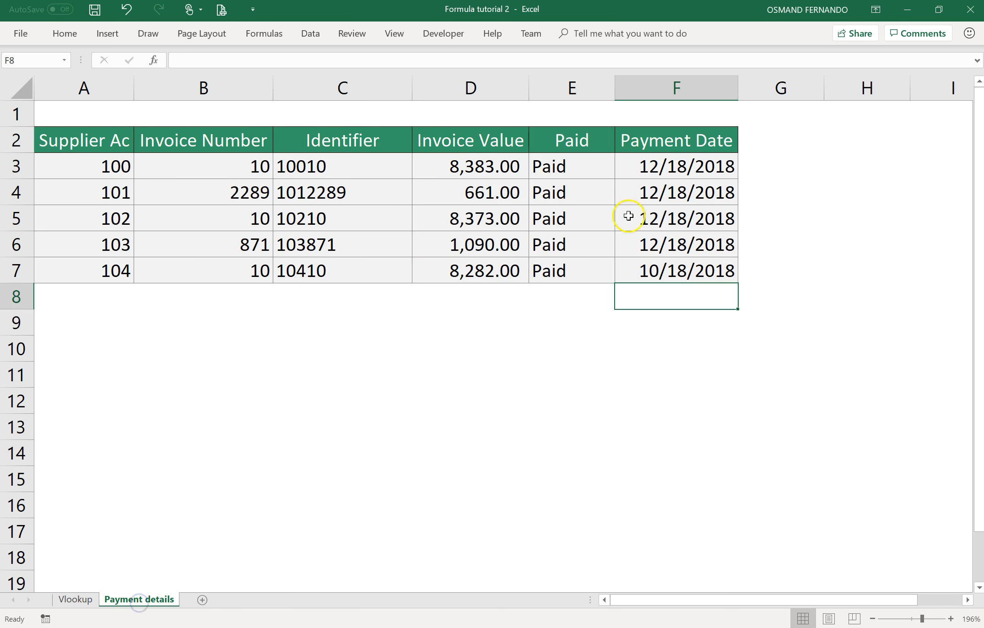
left_click(513, 170)
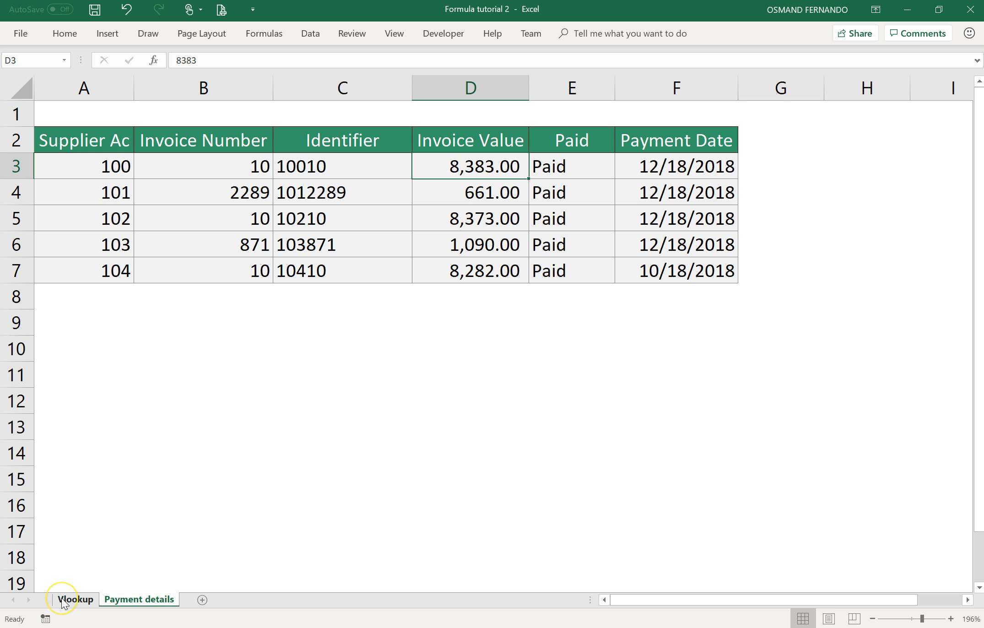
left_click(76, 599)
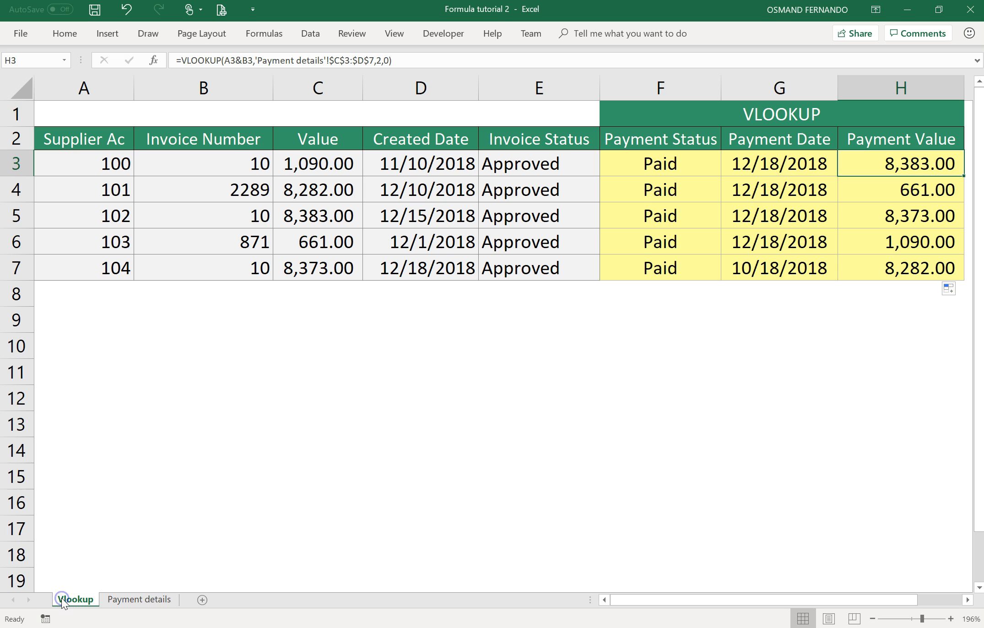